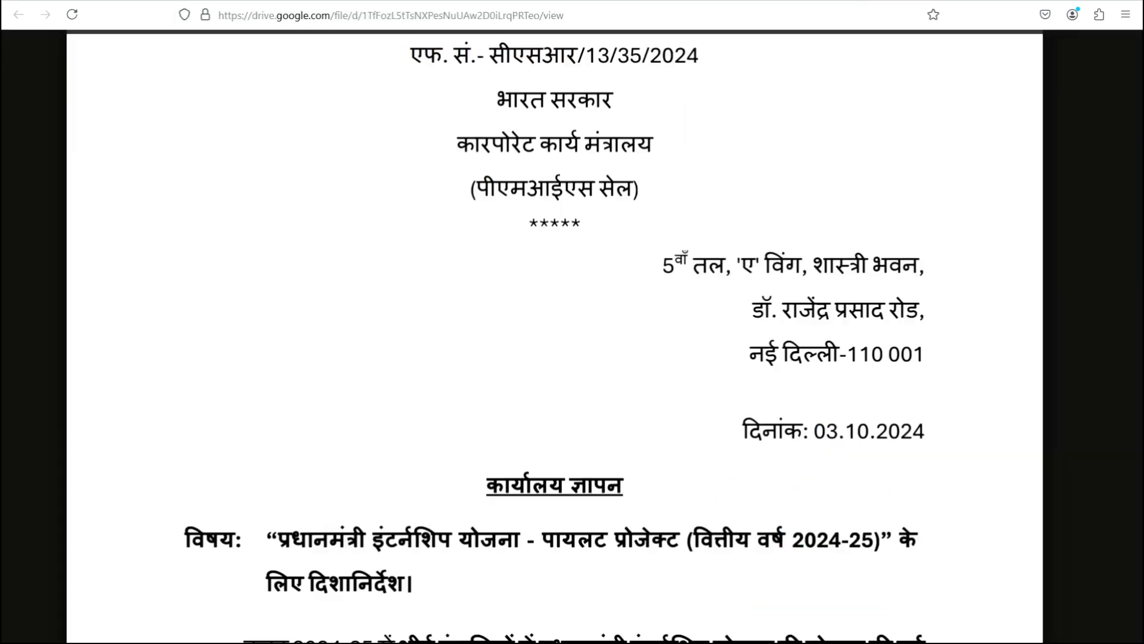
- Return from the Hindi guidelines PDF to the ybdacademy.in PM internship scheme page and view its Important Links table
{"action": "left_click", "coordinate": [859, 0]}
{"action": "left_click", "coordinate": [715, 1]}
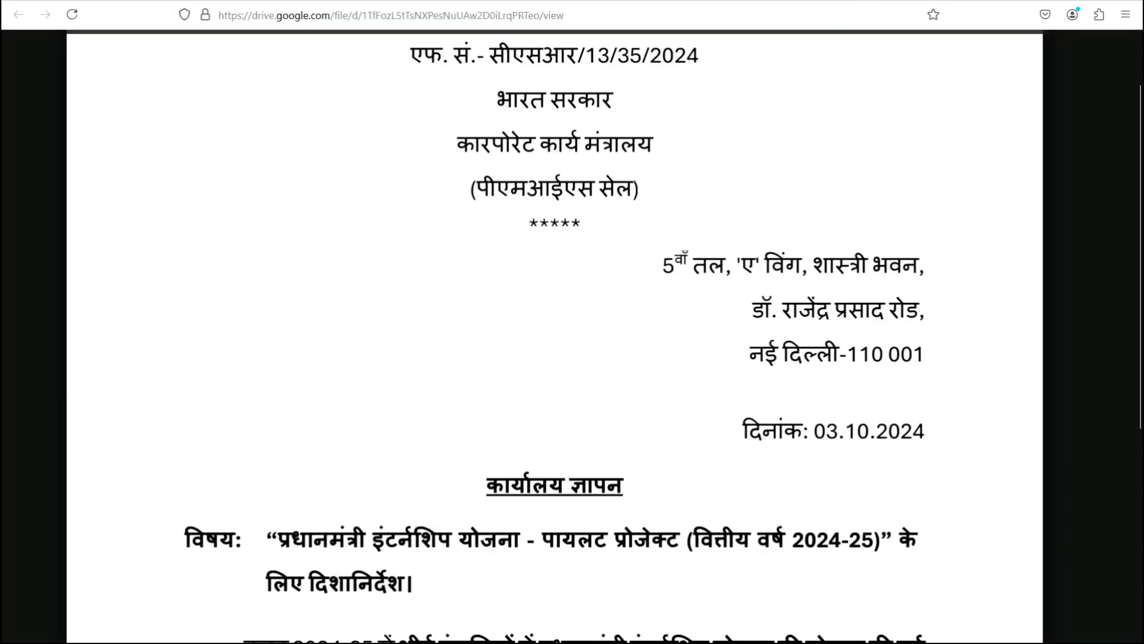
{"action": "left_click", "coordinate": [268, 2]}
{"action": "scroll", "coordinate": [660, 437], "scroll_direction": "down", "scroll_amount": 1}
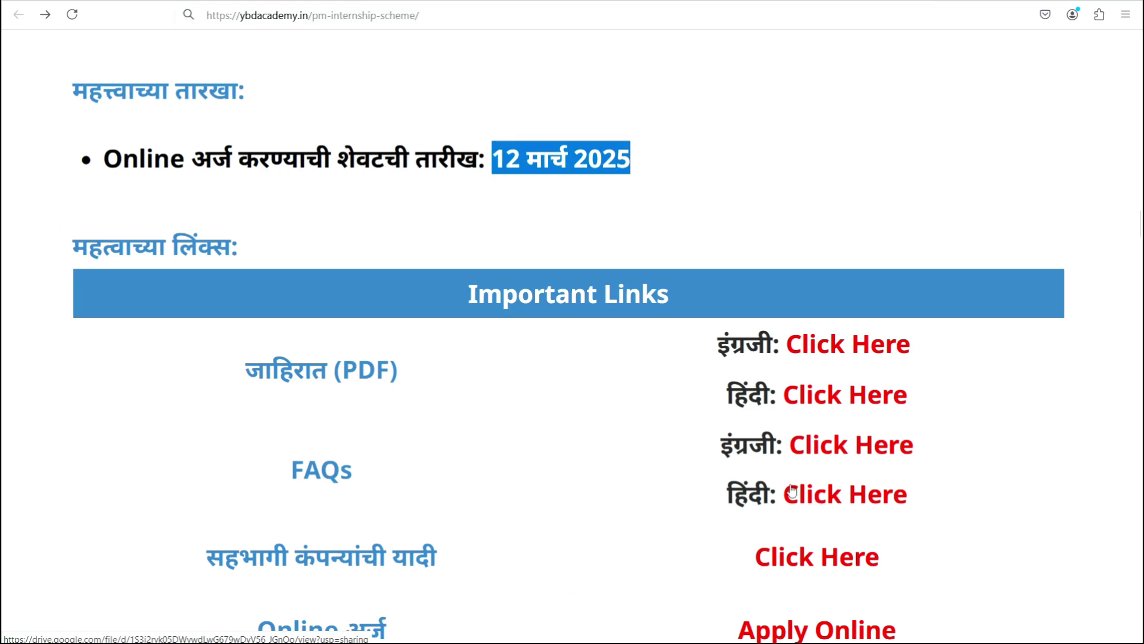
- Open the participating companies list from the Important Links and look through its company names up to entry 40
{"action": "scroll", "coordinate": [793, 486], "scroll_direction": "down", "scroll_amount": 1}
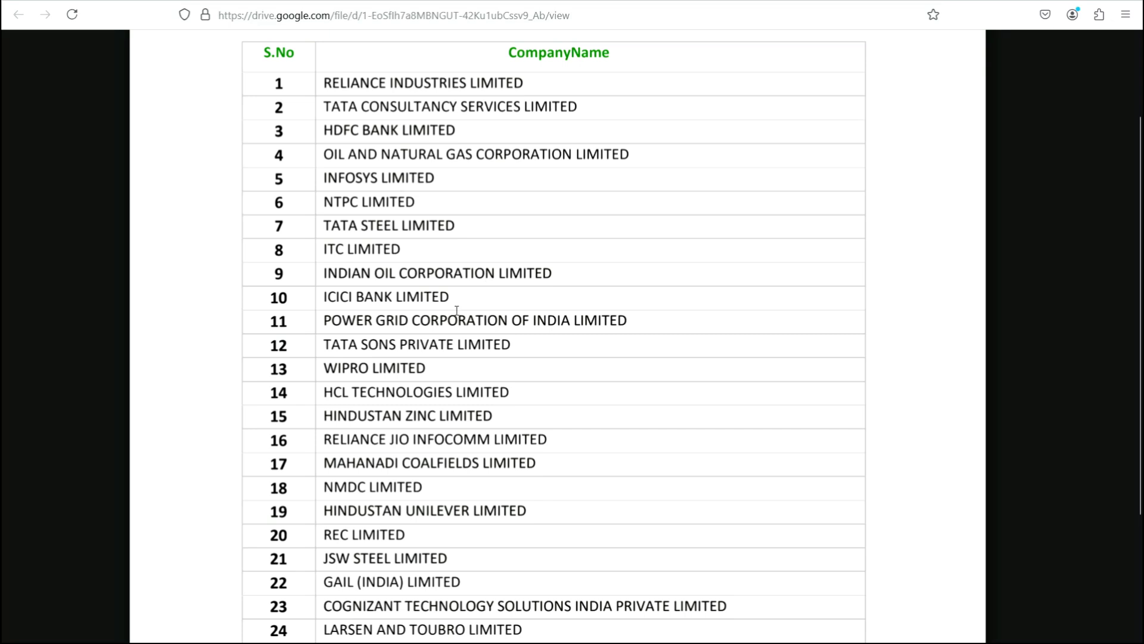
{"action": "scroll", "coordinate": [456, 311], "scroll_direction": "down", "scroll_amount": 5}
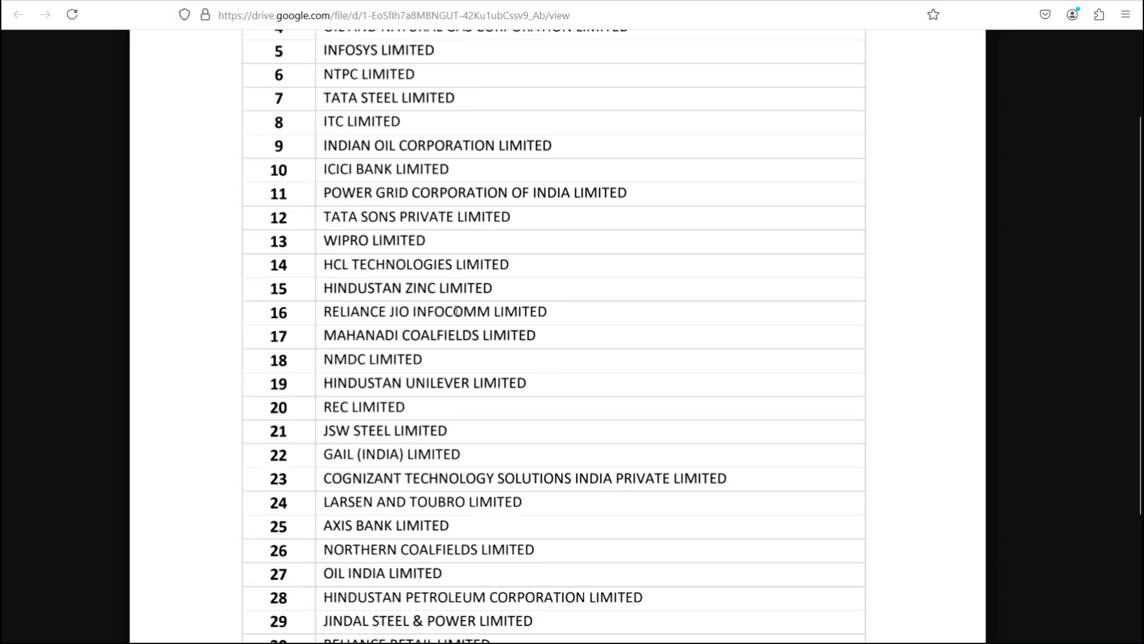
{"action": "scroll", "coordinate": [456, 311], "scroll_direction": "down", "scroll_amount": 4}
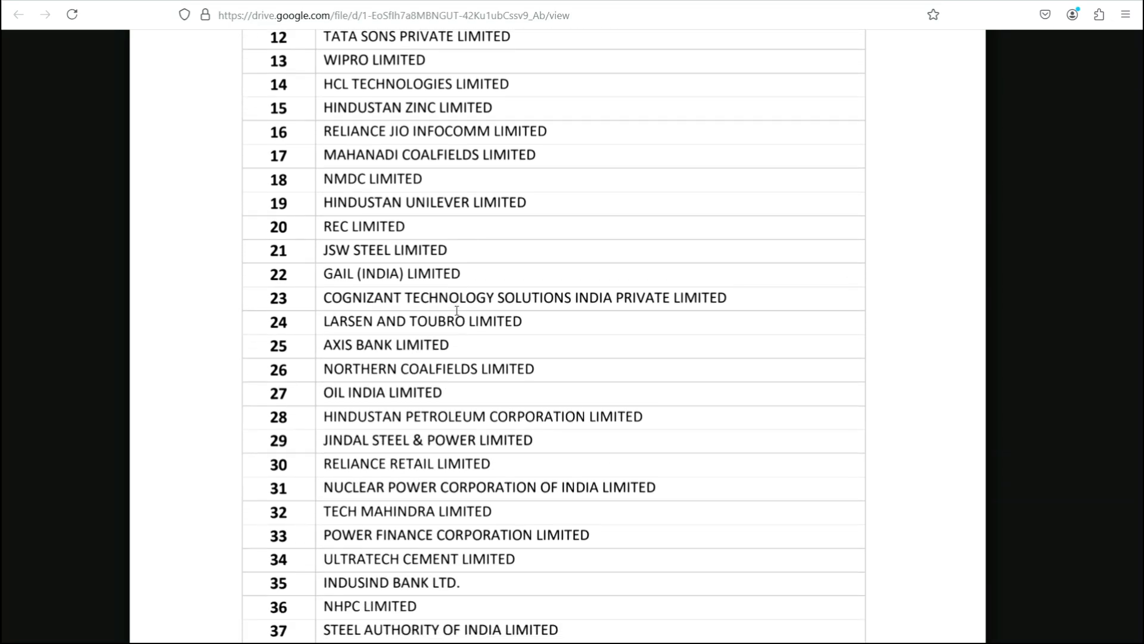
{"action": "scroll", "coordinate": [457, 311], "scroll_direction": "down", "scroll_amount": 1}
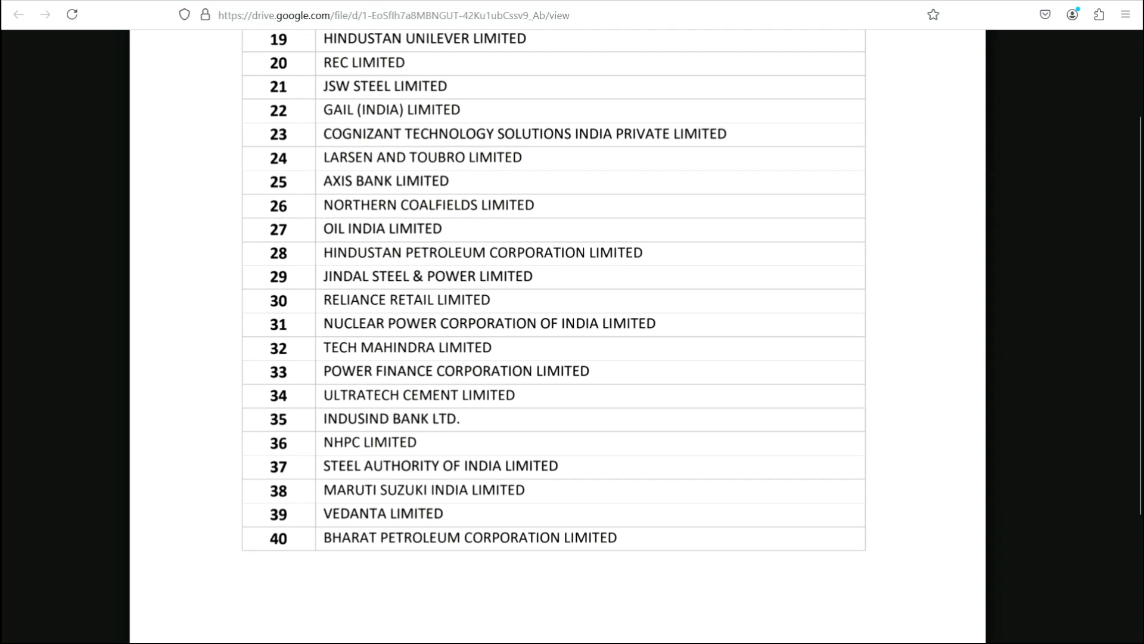
- Go back to the Important Links on the scheme page and bring up the official PM Internship Scheme portal
{"action": "left_click", "coordinate": [251, 2]}
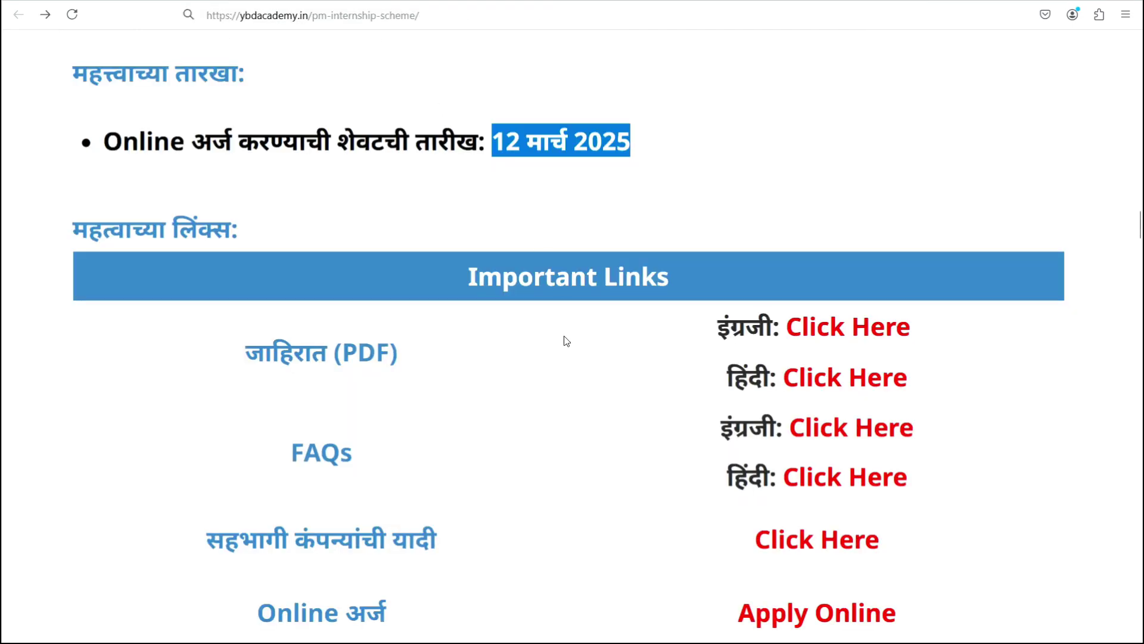
{"action": "scroll", "coordinate": [566, 341], "scroll_direction": "down", "scroll_amount": 2}
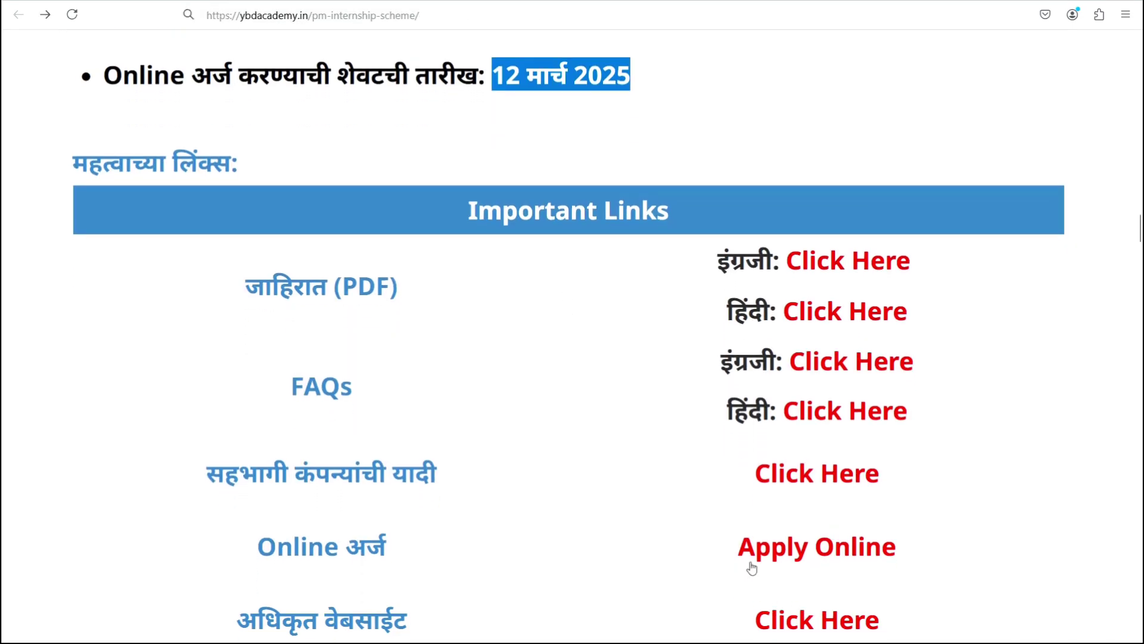
{"action": "left_click", "coordinate": [471, 1]}
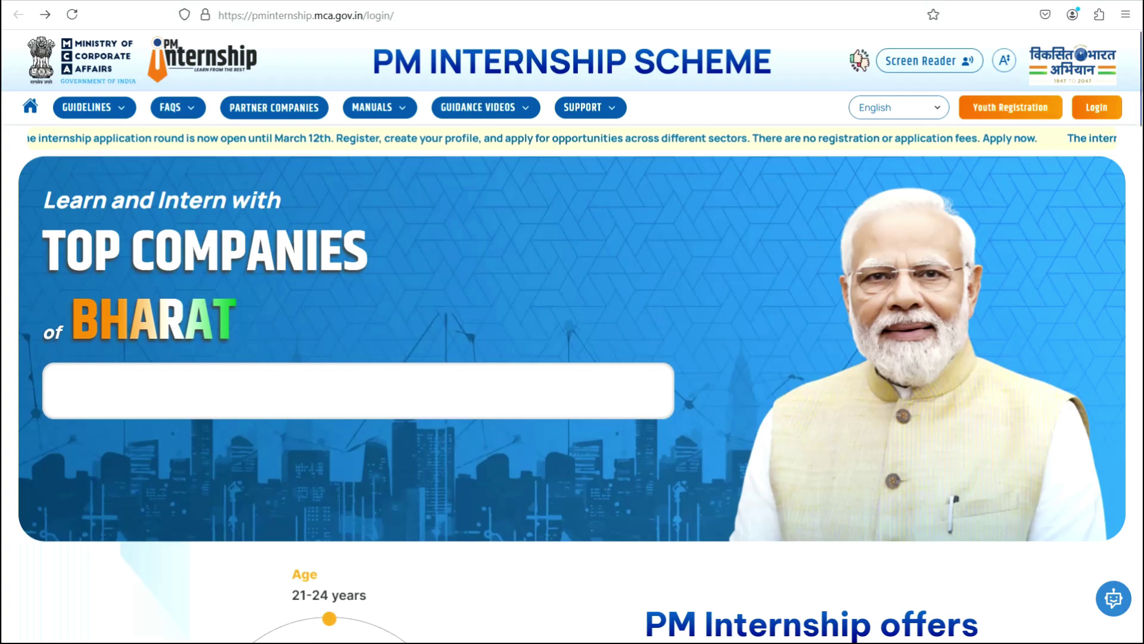
- Switch to the Hindi guidelines PDF and read its introduction, internship duration, and the age and education criteria in section 5.2
{"action": "left_click", "coordinate": [435, 2]}
{"action": "left_click", "coordinate": [698, 2]}
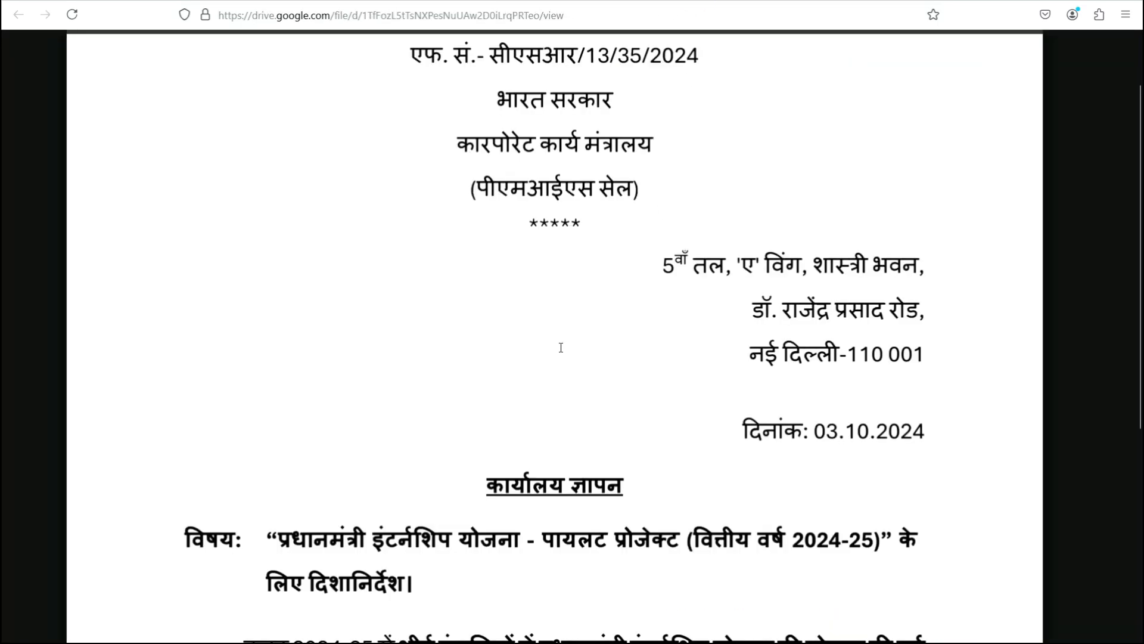
{"action": "scroll", "coordinate": [561, 345], "scroll_direction": "down", "scroll_amount": 10}
{"action": "scroll", "coordinate": [593, 200], "scroll_direction": "down", "scroll_amount": 1}
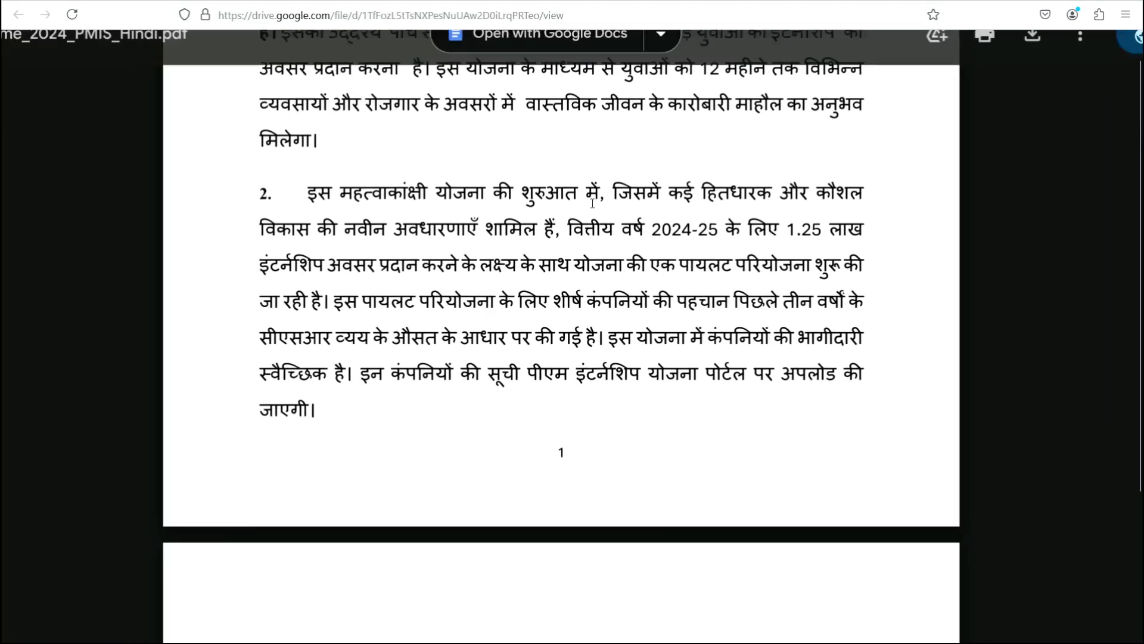
{"action": "scroll", "coordinate": [585, 337], "scroll_direction": "down", "scroll_amount": 10}
{"action": "scroll", "coordinate": [585, 338], "scroll_direction": "down", "scroll_amount": 6}
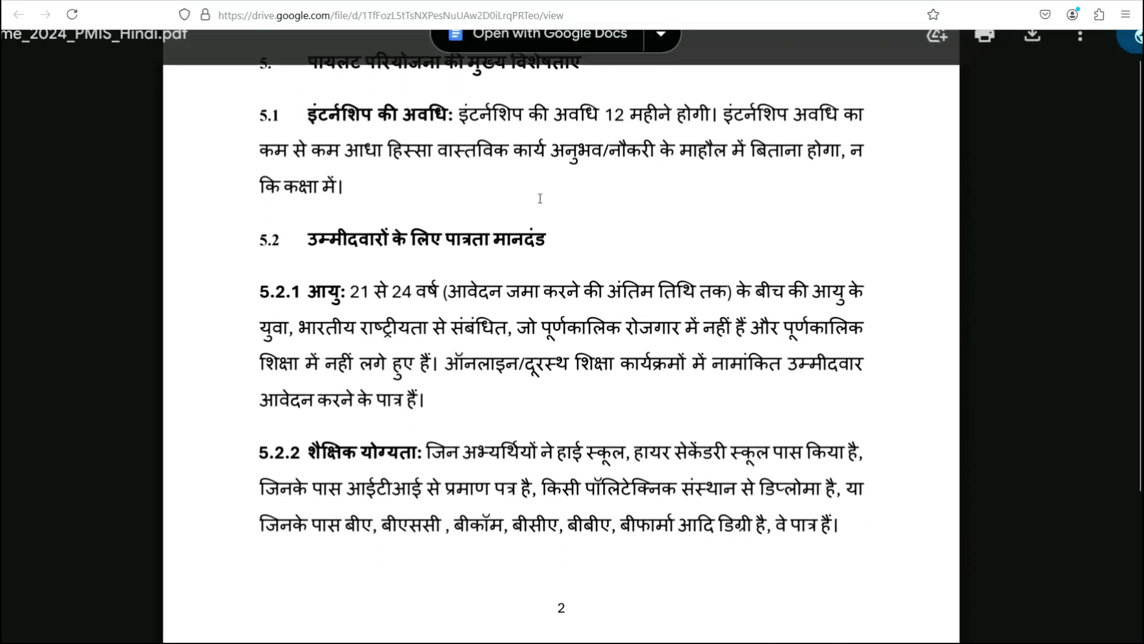
{"action": "scroll", "coordinate": [371, 298], "scroll_direction": "down", "scroll_amount": 1}
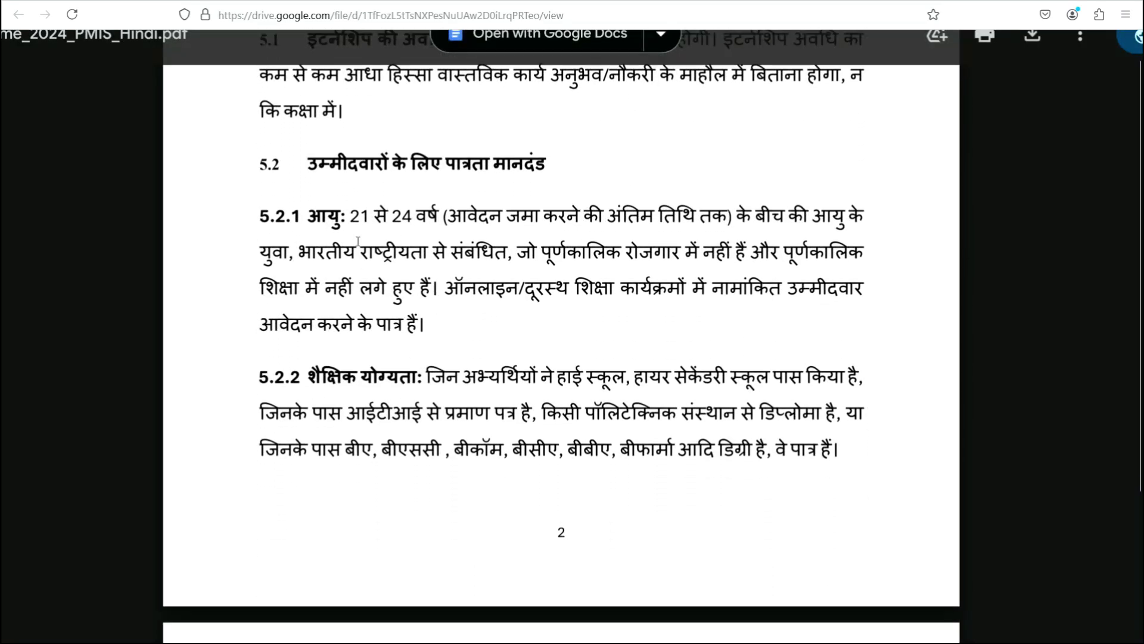
{"action": "scroll", "coordinate": [364, 257], "scroll_direction": "down", "scroll_amount": 2}
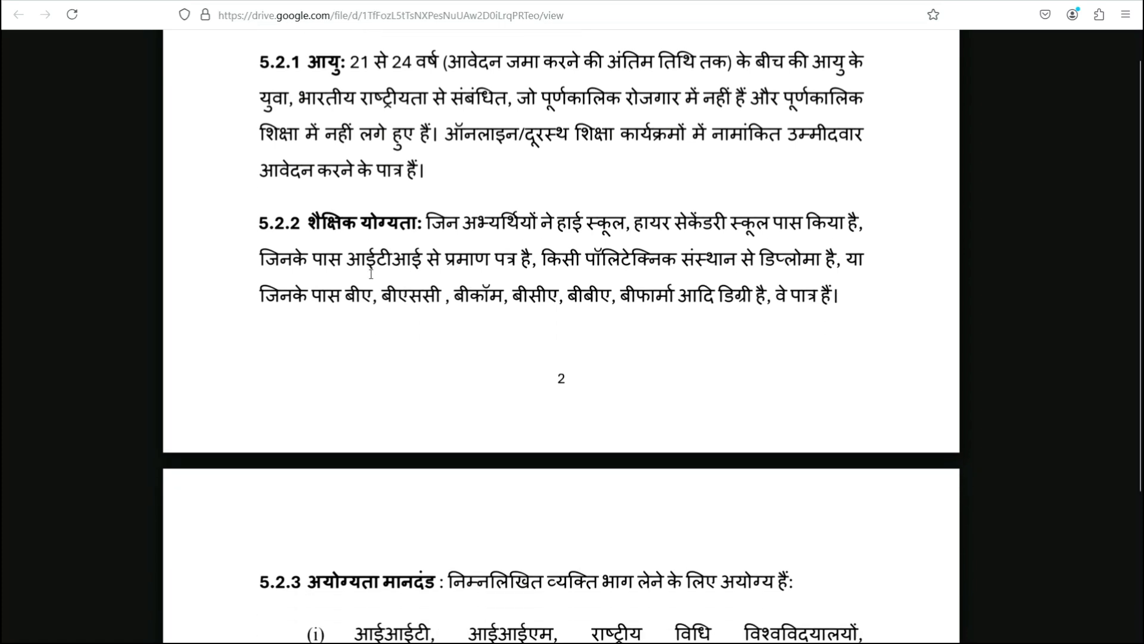
- Examine the disqualification criteria and notes in section 5.2.3 and the company participation criteria in section 5.3 of the guidelines
{"action": "scroll", "coordinate": [510, 298], "scroll_direction": "down", "scroll_amount": 3}
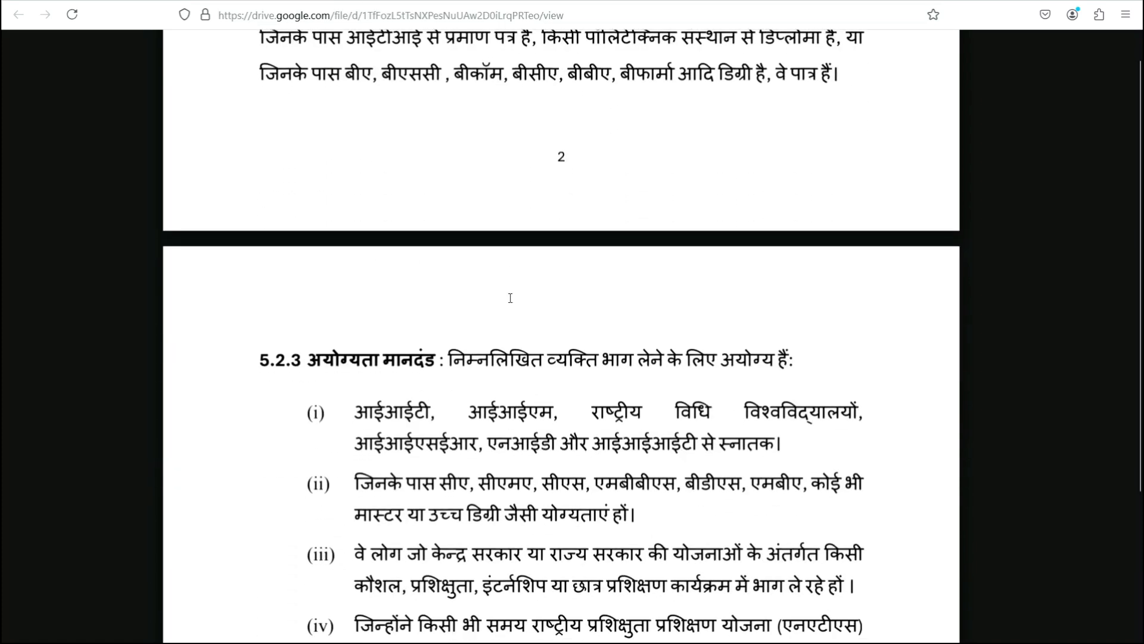
{"action": "scroll", "coordinate": [510, 298], "scroll_direction": "down", "scroll_amount": 1}
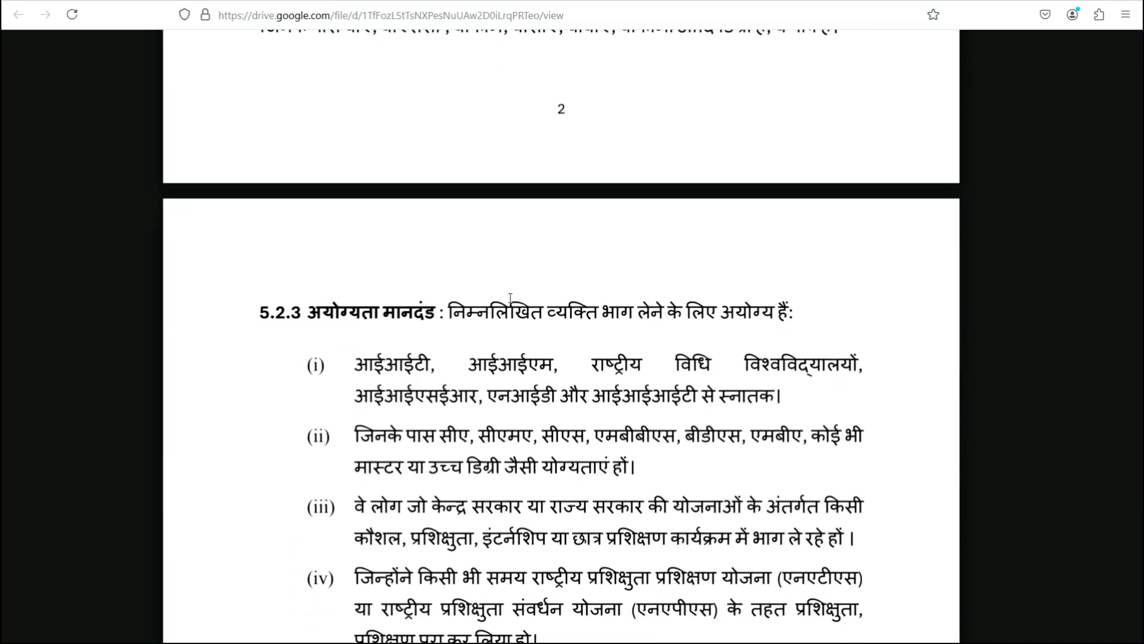
{"action": "scroll", "coordinate": [510, 298], "scroll_direction": "down", "scroll_amount": 6}
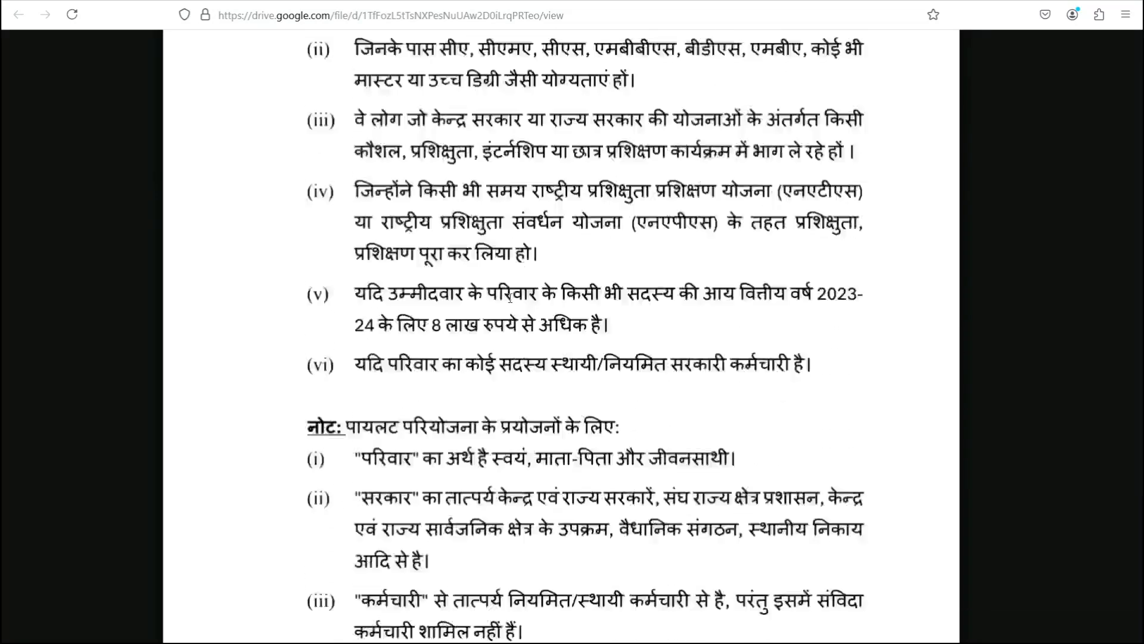
{"action": "scroll", "coordinate": [510, 298], "scroll_direction": "down", "scroll_amount": 5}
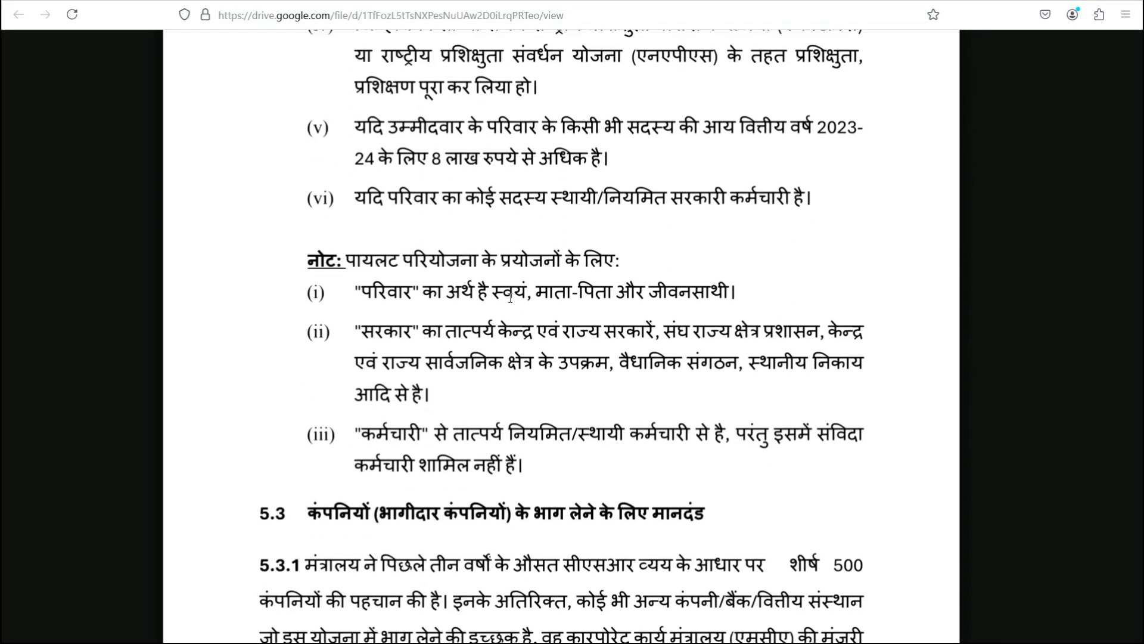
{"action": "scroll", "coordinate": [510, 298], "scroll_direction": "down", "scroll_amount": 10}
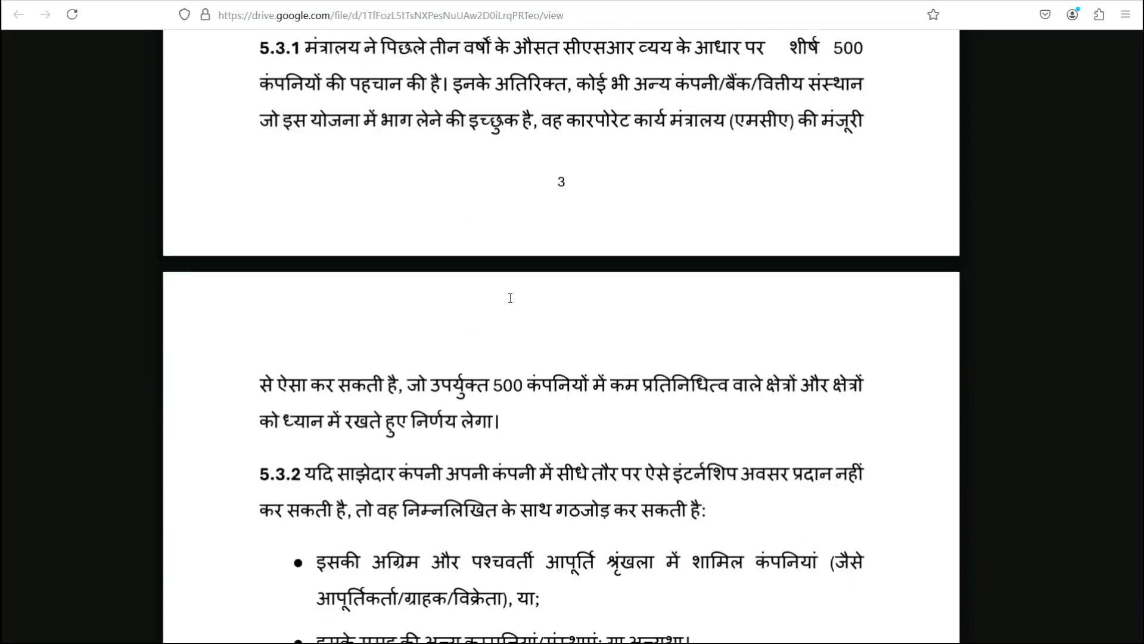
- Review the assistance and benefits in section 5.4, highlighting the 5.4.1 heading on monthly assistance to interns
{"action": "scroll", "coordinate": [510, 298], "scroll_direction": "down", "scroll_amount": 3}
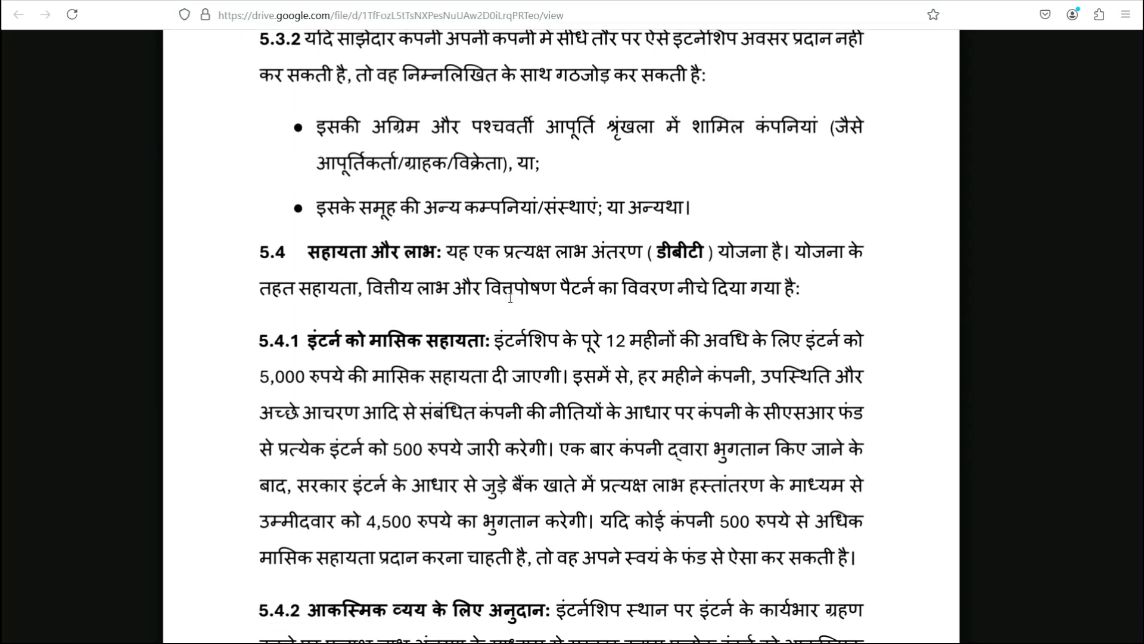
{"action": "scroll", "coordinate": [510, 298], "scroll_direction": "down", "scroll_amount": 3}
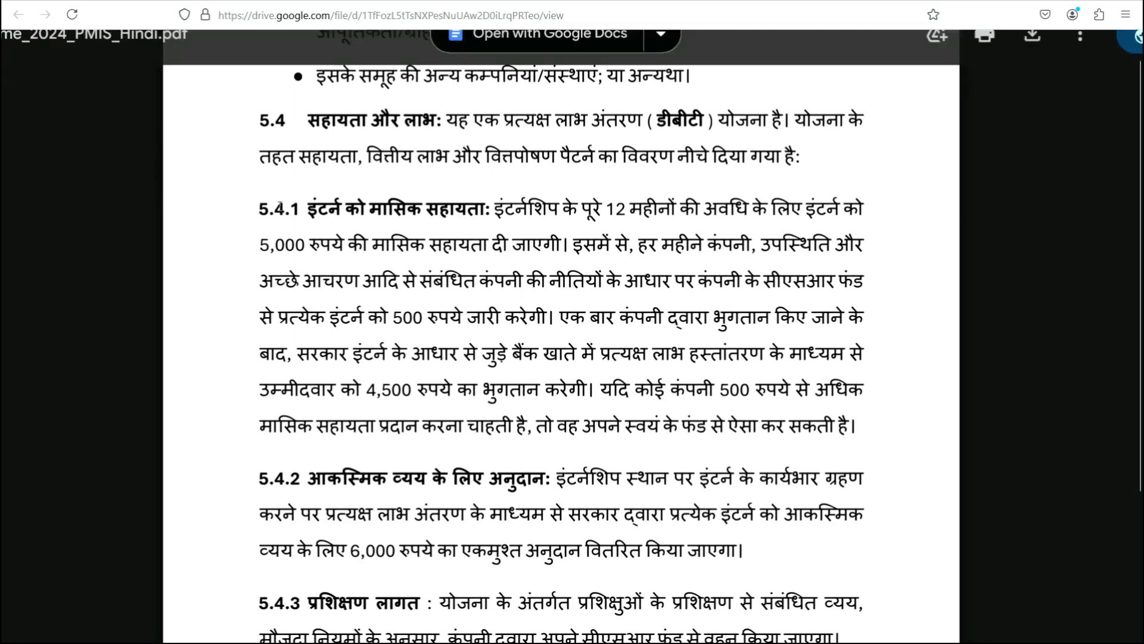
{"action": "left_click_drag", "start_coordinate": [305, 204], "coordinate": [491, 202]}
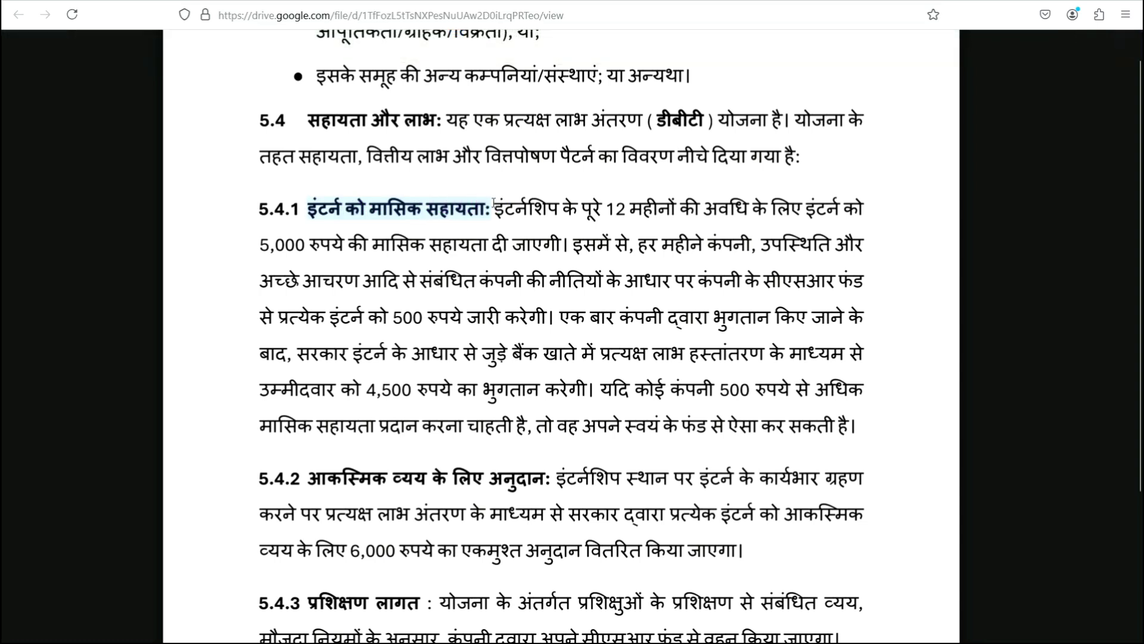
{"action": "scroll", "coordinate": [468, 369], "scroll_direction": "down", "scroll_amount": 4}
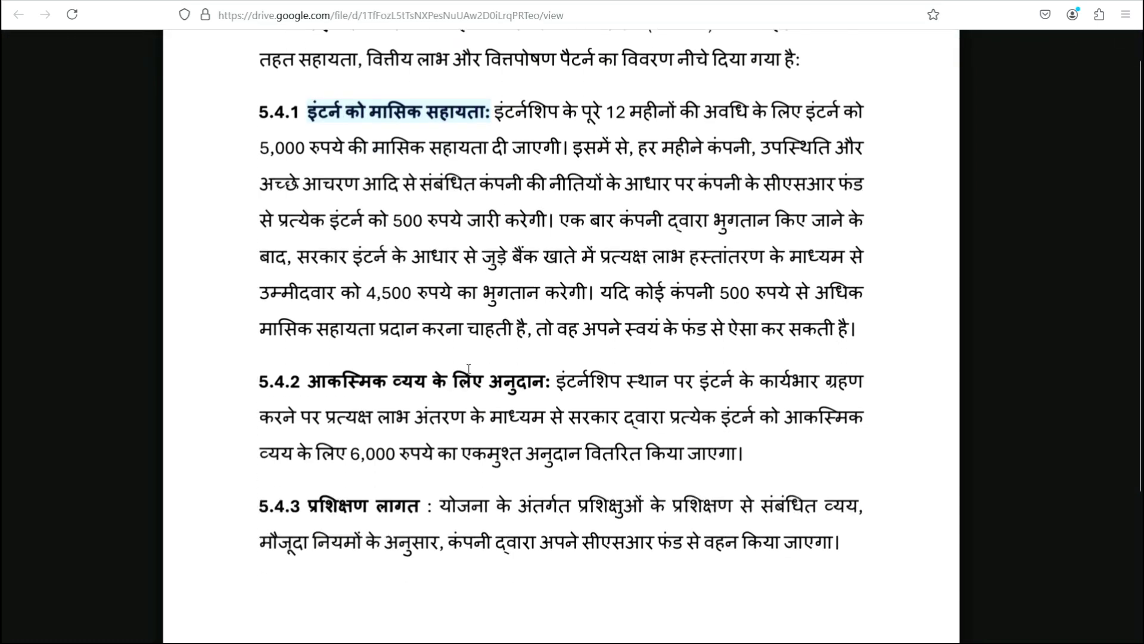
{"action": "scroll", "coordinate": [469, 369], "scroll_direction": "down", "scroll_amount": 4}
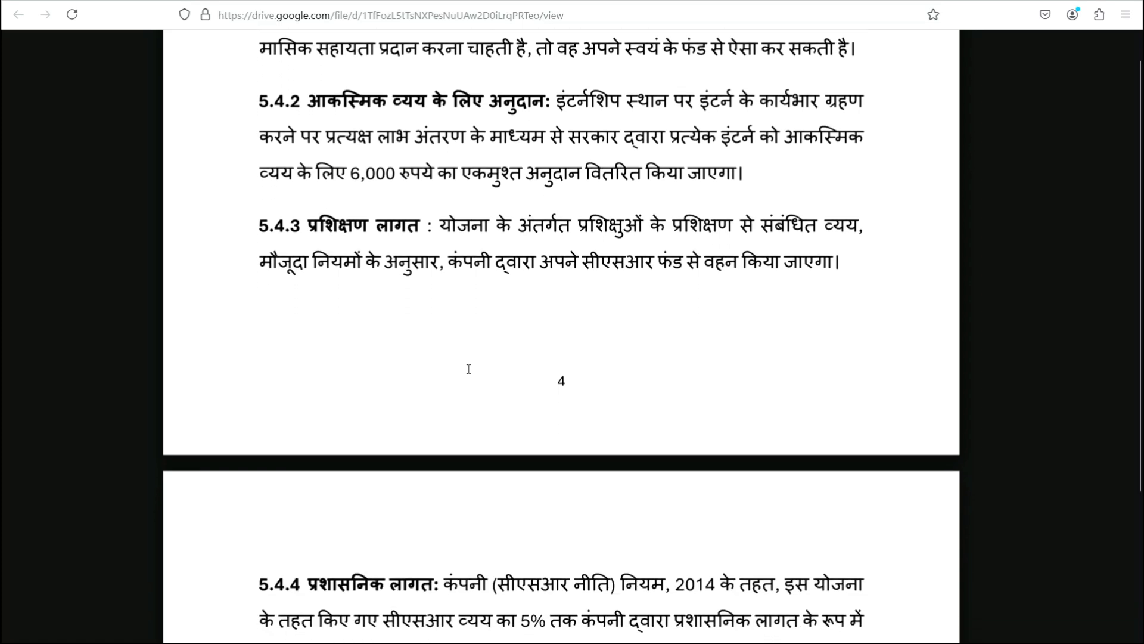
{"action": "scroll", "coordinate": [469, 369], "scroll_direction": "down", "scroll_amount": 8}
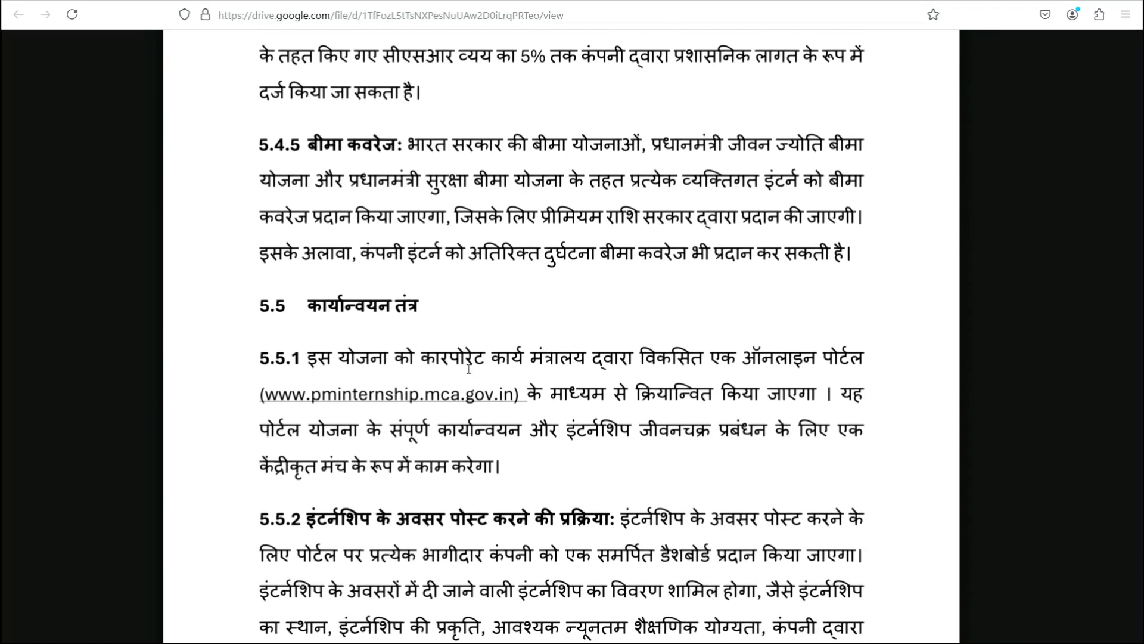
- Read the guidelines from the implementation sections under 5.5 through the closing distribution list, and return to the PM Internship Scheme portal
{"action": "scroll", "coordinate": [468, 374], "scroll_direction": "down", "scroll_amount": 1}
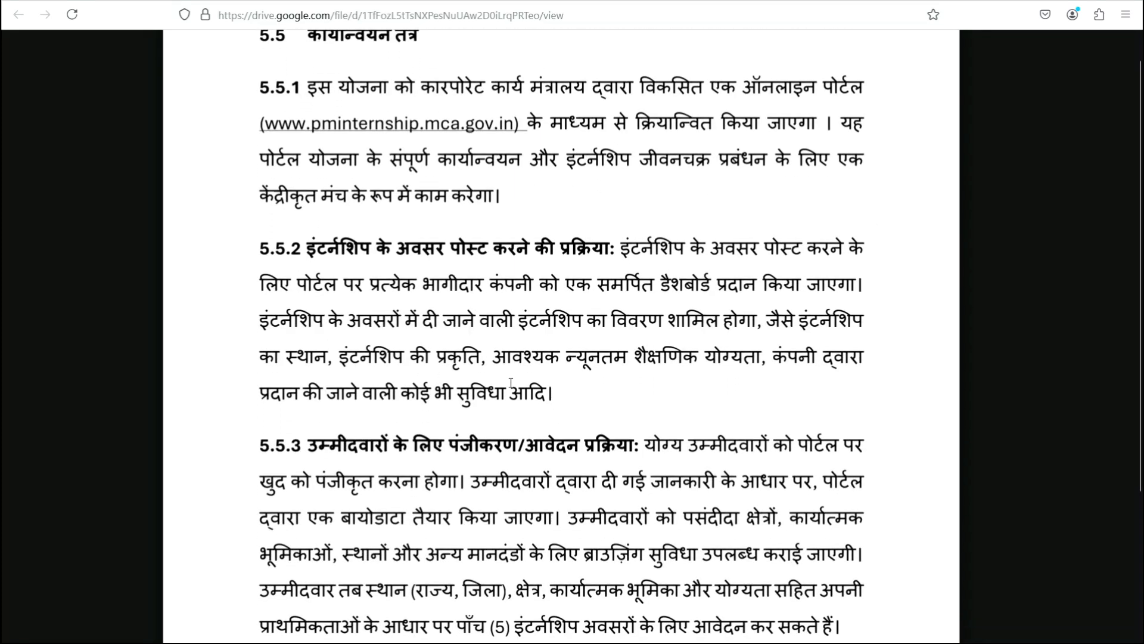
{"action": "scroll", "coordinate": [624, 362], "scroll_direction": "down", "scroll_amount": 12}
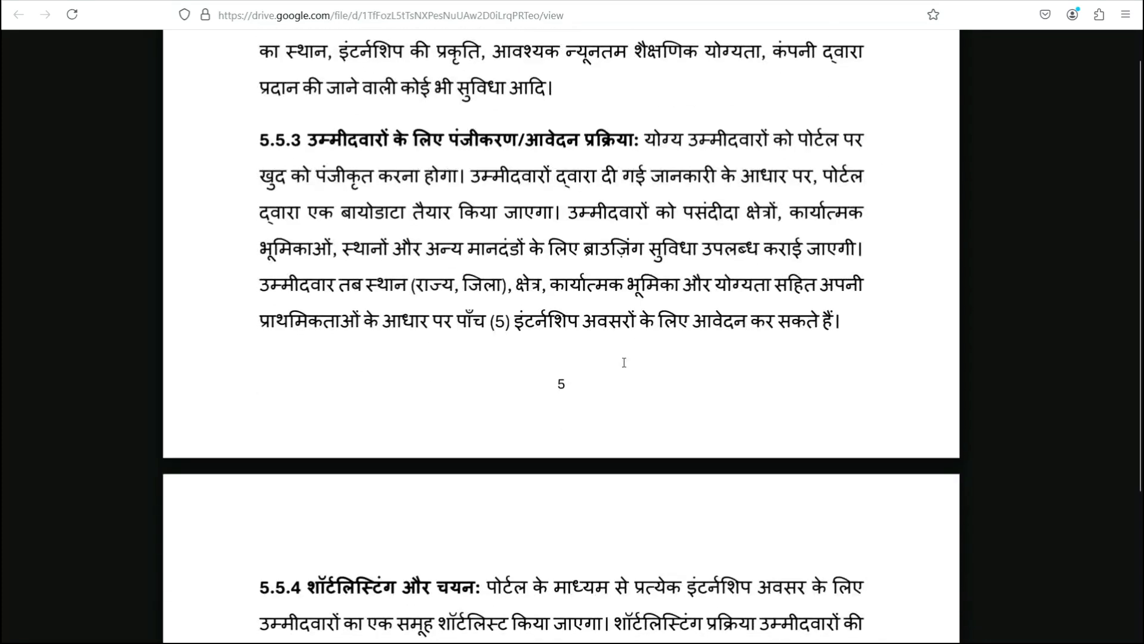
{"action": "scroll", "coordinate": [624, 362], "scroll_direction": "down", "scroll_amount": 4}
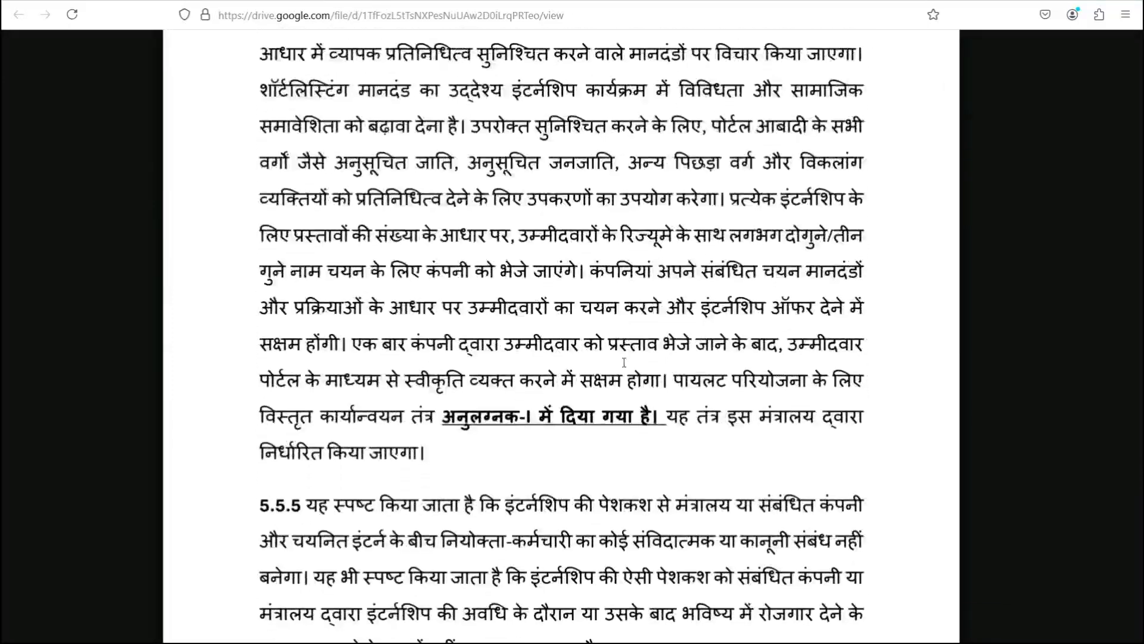
{"action": "scroll", "coordinate": [624, 362], "scroll_direction": "down", "scroll_amount": 10}
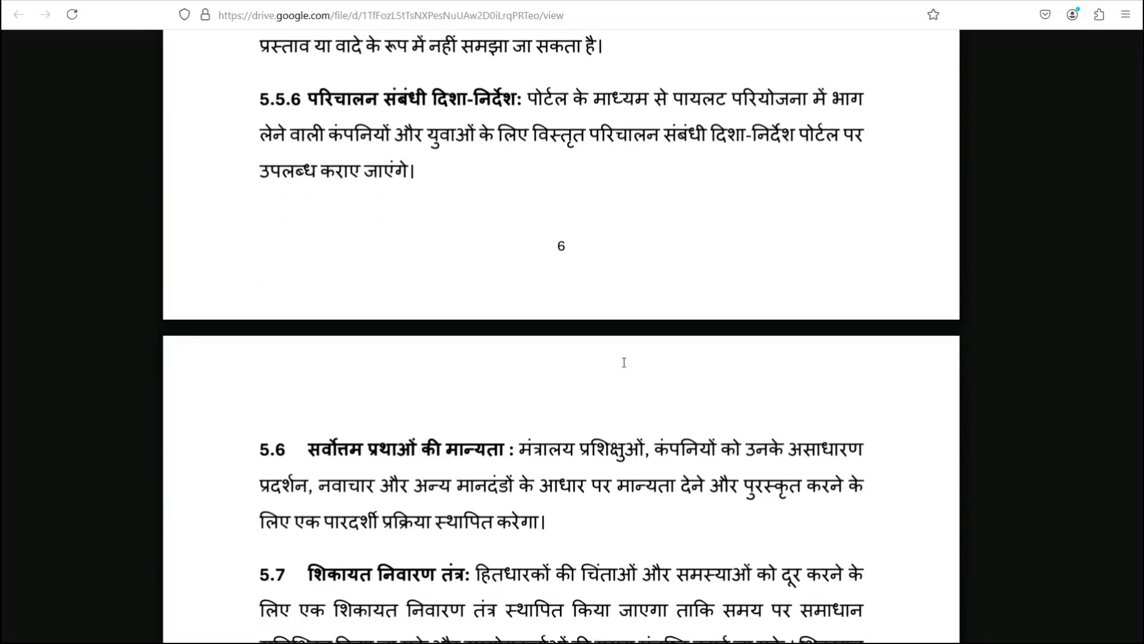
{"action": "scroll", "coordinate": [624, 362], "scroll_direction": "down", "scroll_amount": 6}
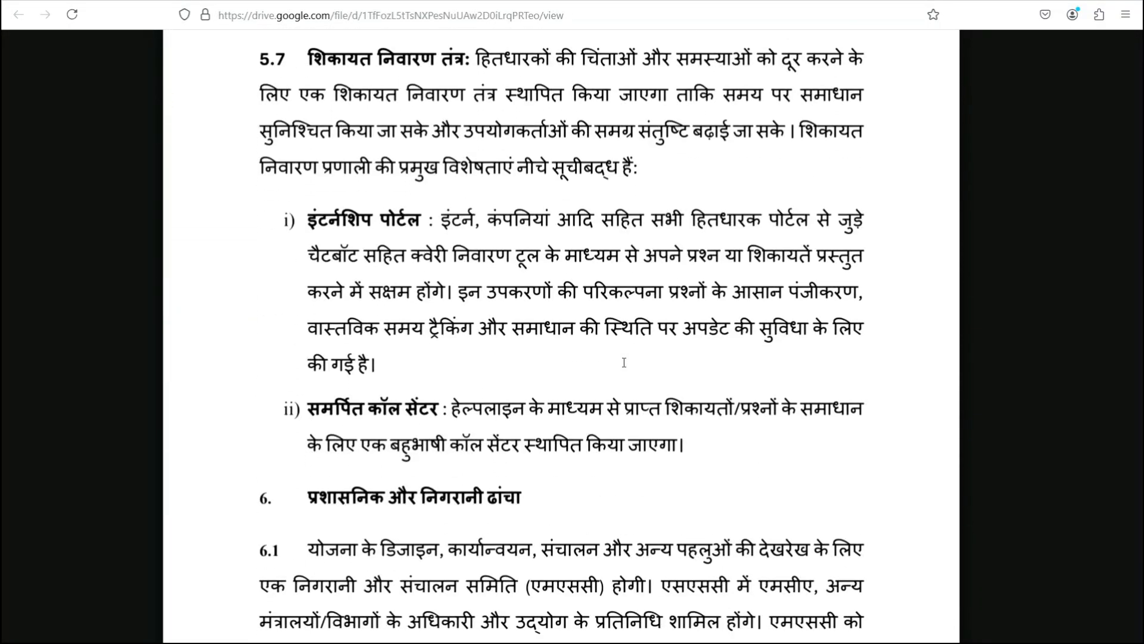
{"action": "scroll", "coordinate": [624, 362], "scroll_direction": "down", "scroll_amount": 11}
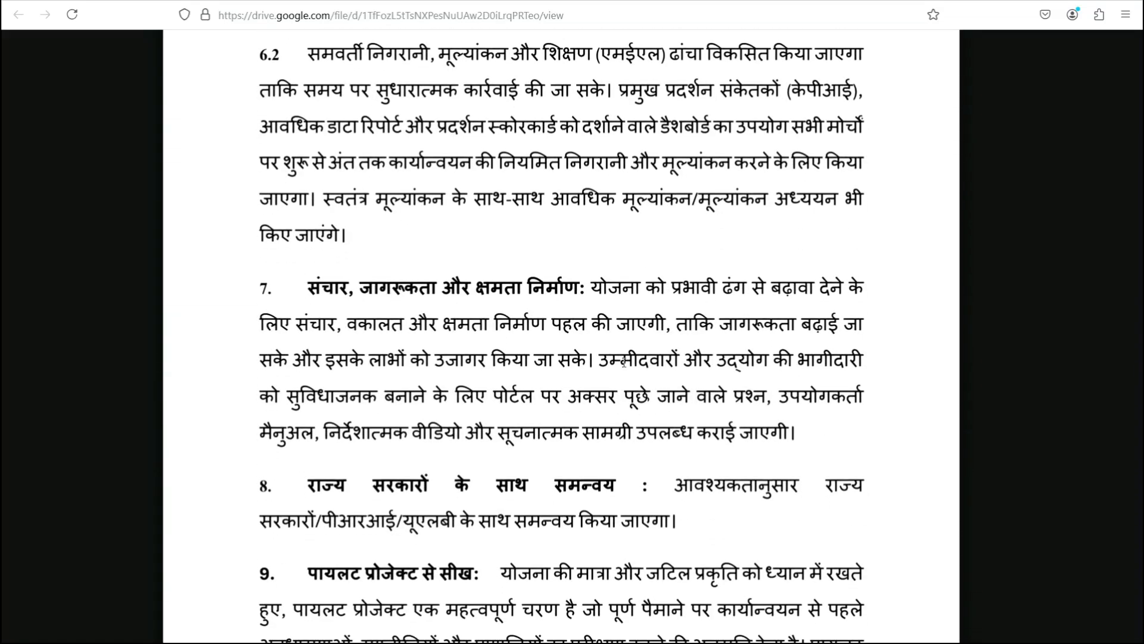
{"action": "scroll", "coordinate": [624, 362], "scroll_direction": "down", "scroll_amount": 5}
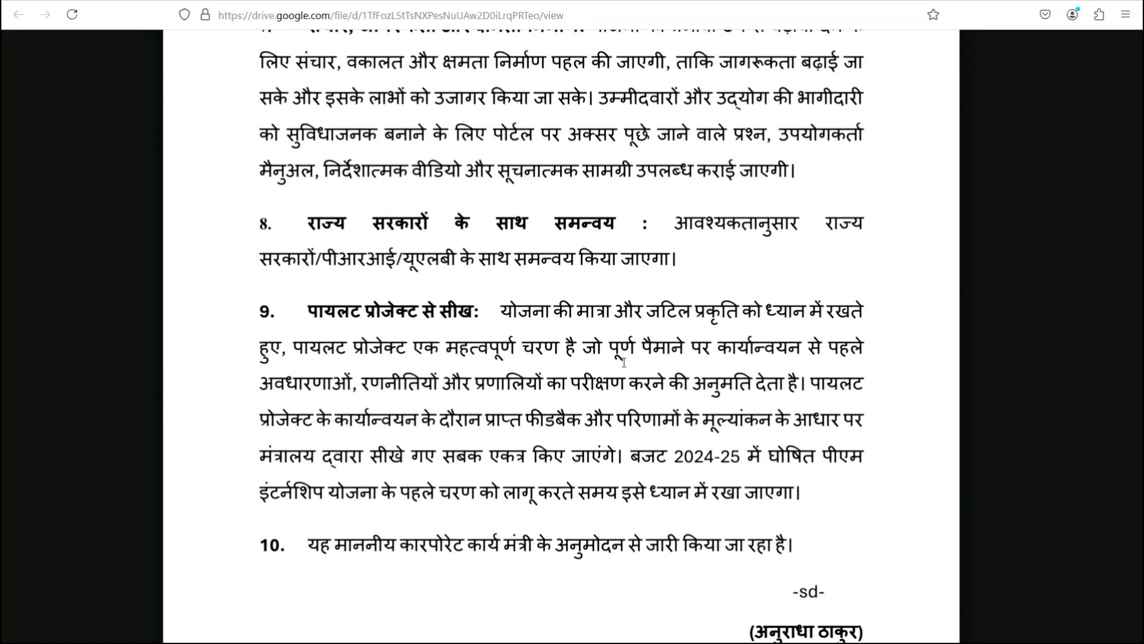
{"action": "scroll", "coordinate": [624, 362], "scroll_direction": "down", "scroll_amount": 10}
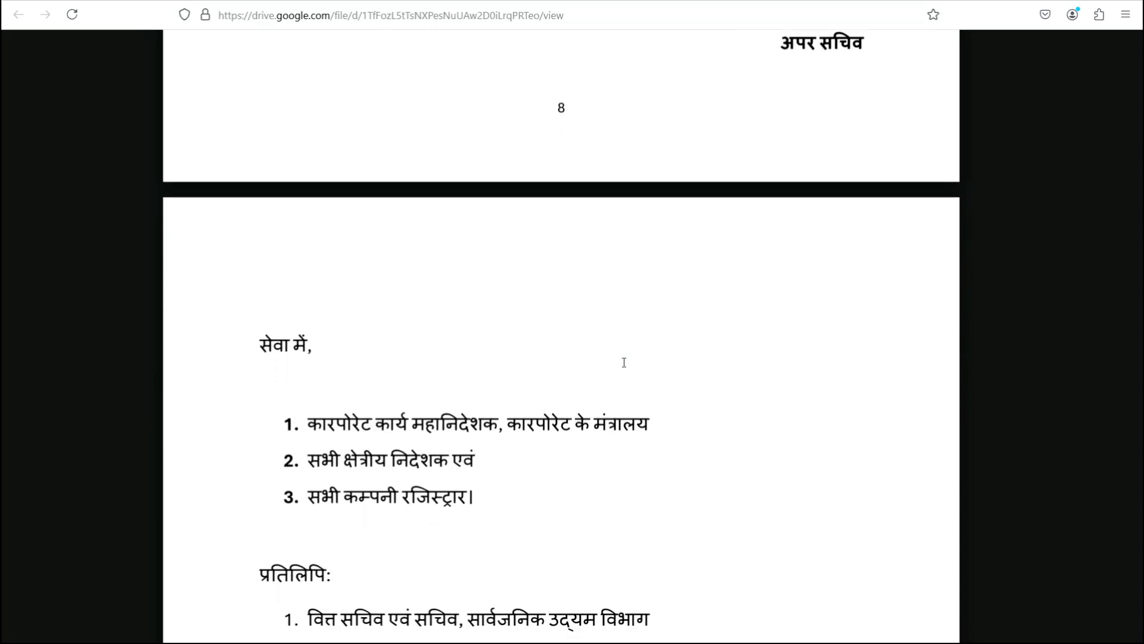
{"action": "scroll", "coordinate": [624, 363], "scroll_direction": "down", "scroll_amount": 8}
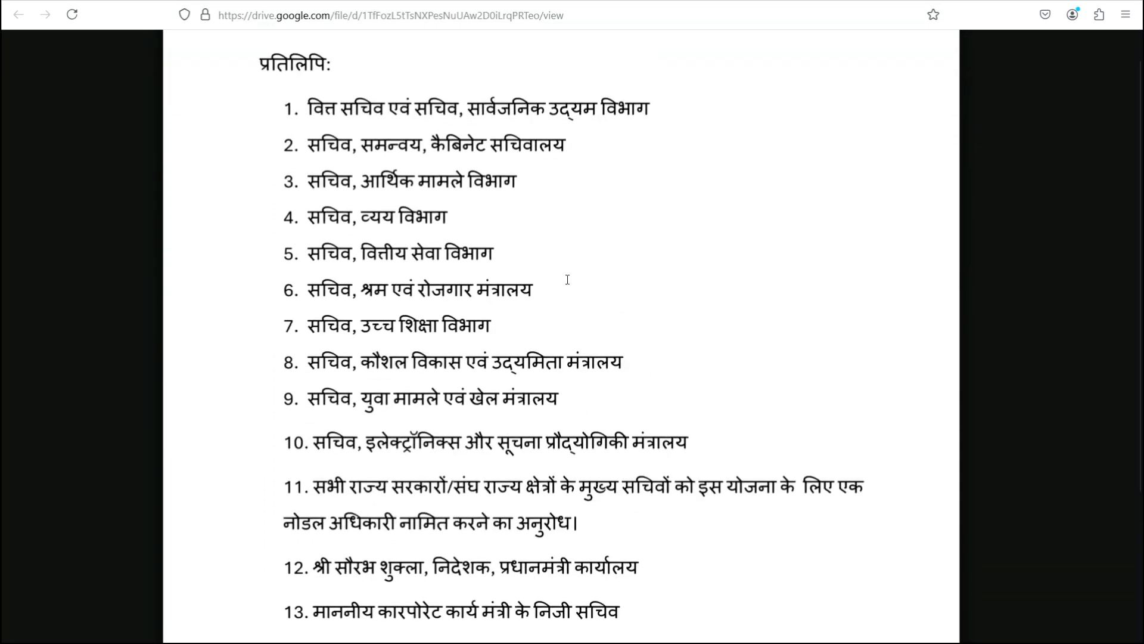
{"action": "key", "text": "alt+Left"}
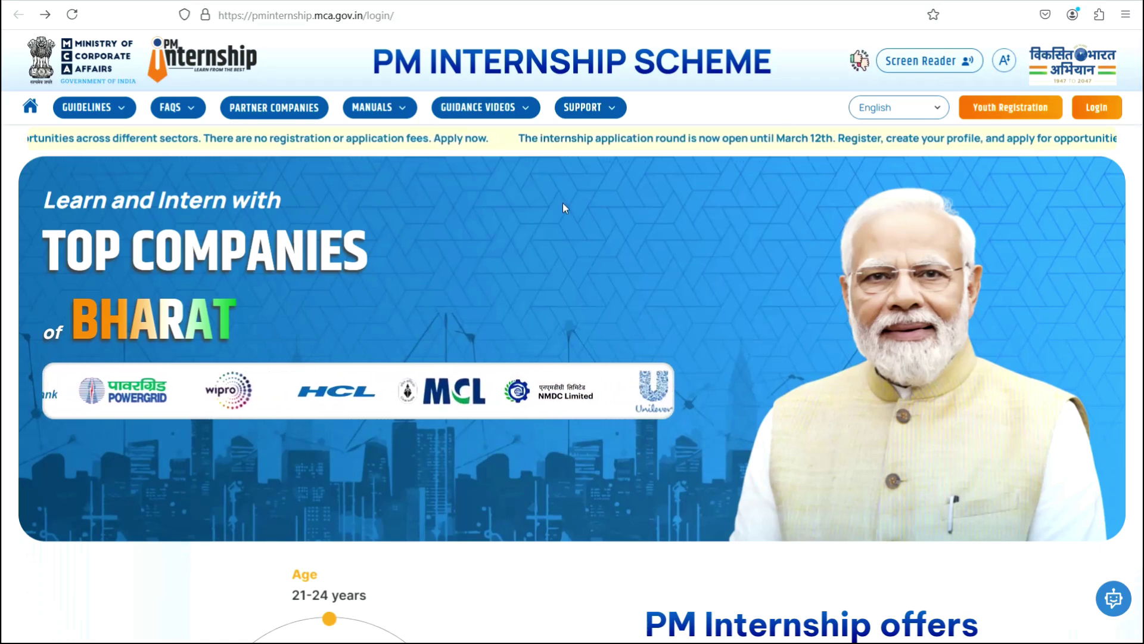
- Start the youth registration and highlight the instruction about the OTP sent to the registered mobile number
{"action": "mouse_move", "coordinate": [1007, 117]}
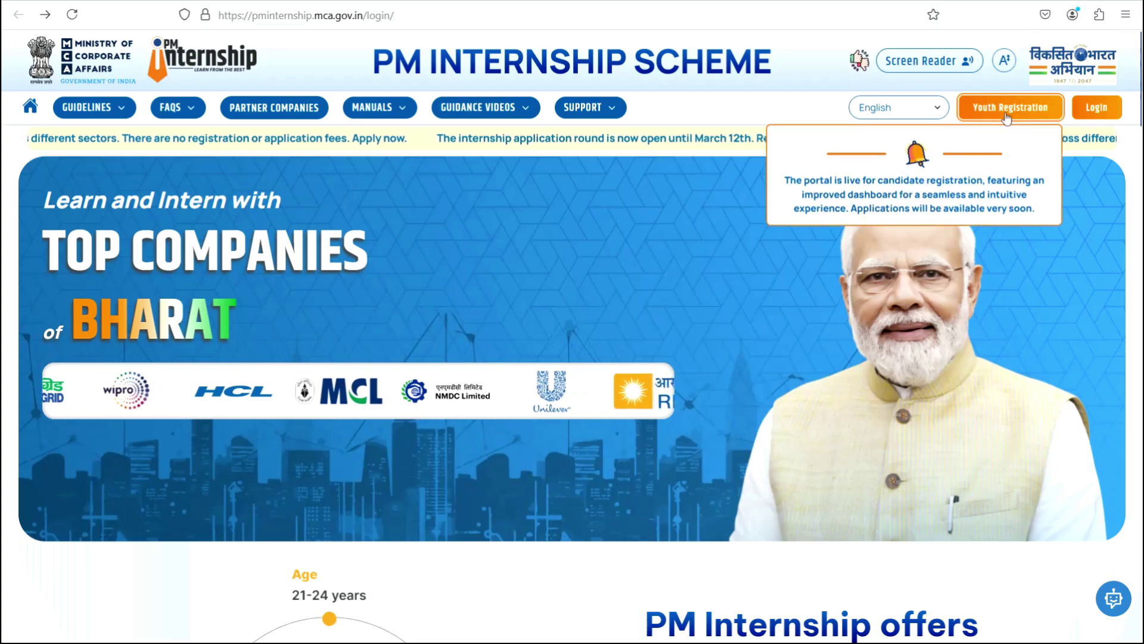
{"action": "left_click", "coordinate": [1003, 115]}
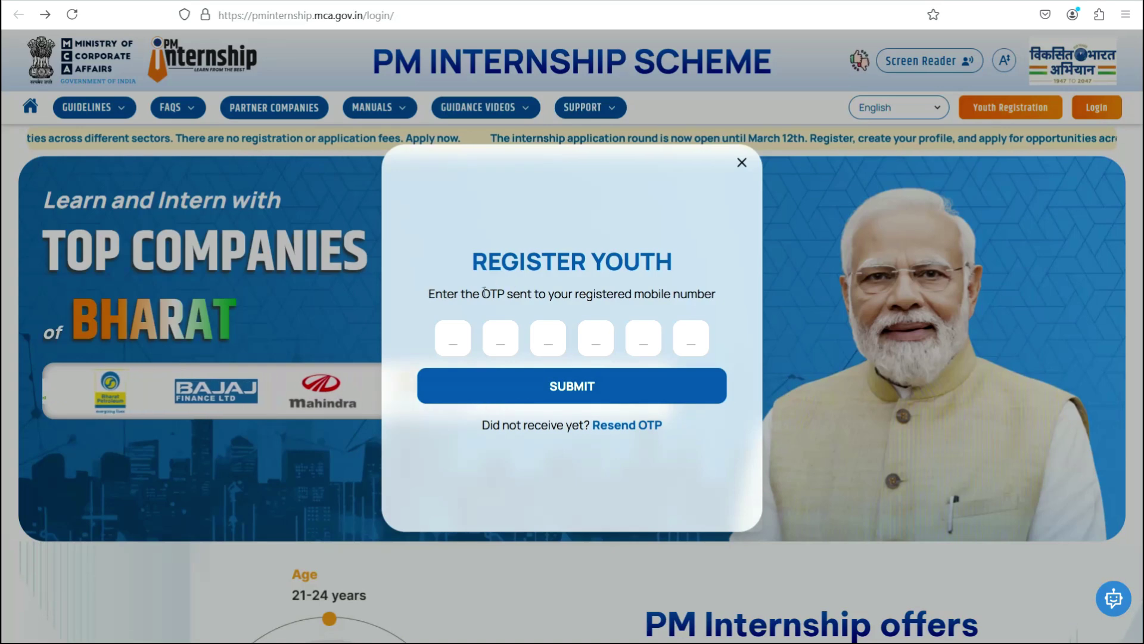
{"action": "left_click_drag", "start_coordinate": [481, 293], "coordinate": [587, 294]}
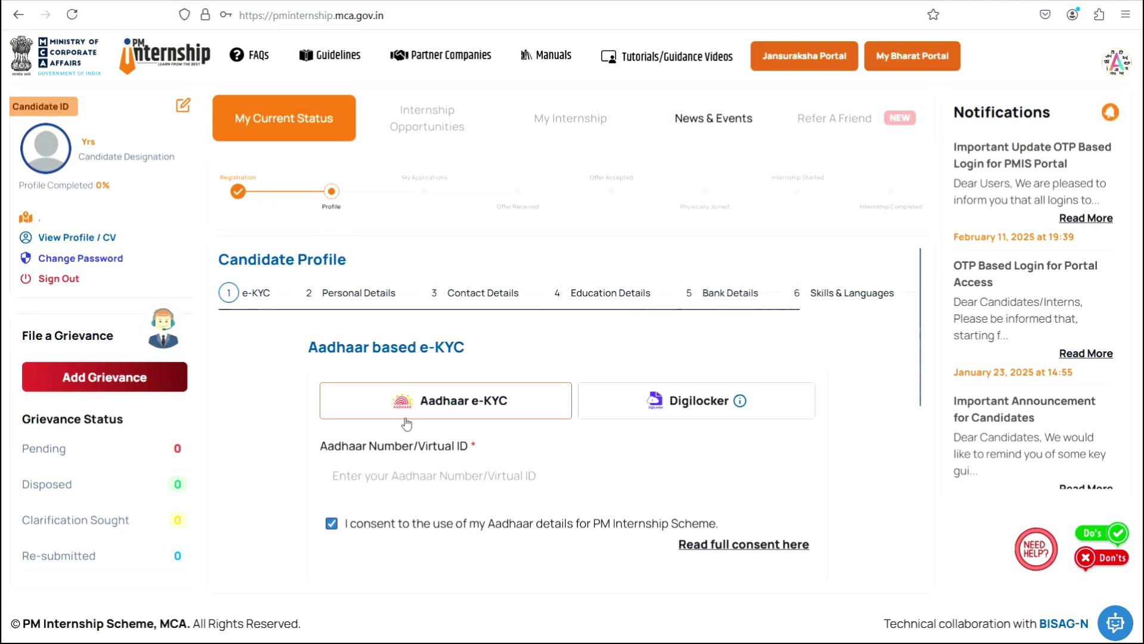
- Review the Aadhaar based e-KYC form from its Aadhaar number and consent fields through the captcha and closing note
{"action": "scroll", "coordinate": [349, 287], "scroll_direction": "down", "scroll_amount": 3}
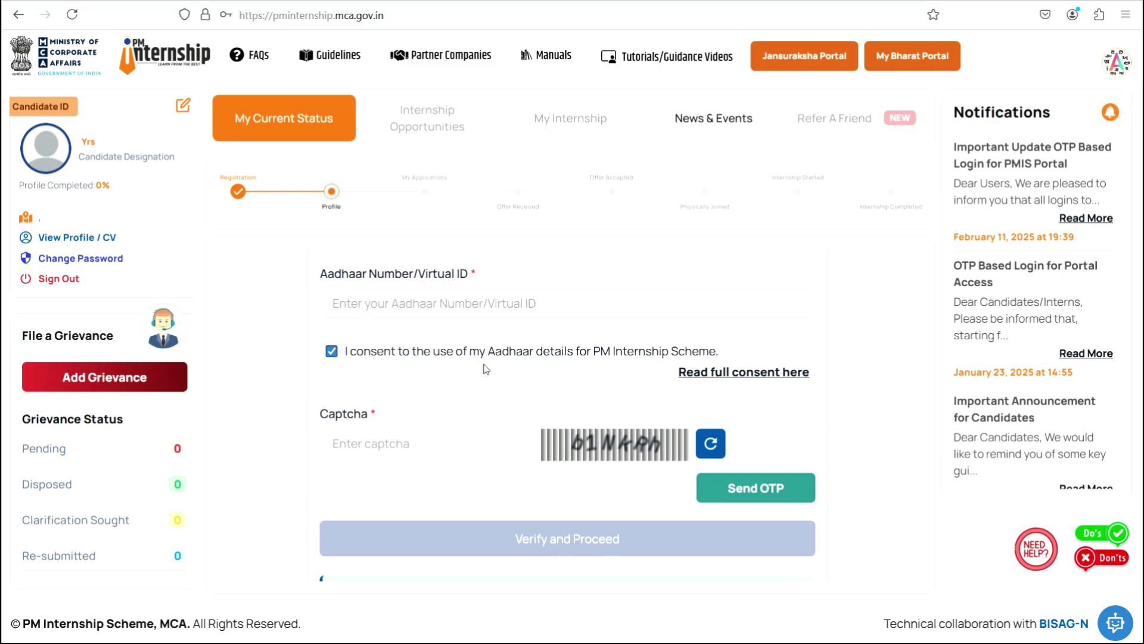
{"action": "scroll", "coordinate": [560, 544], "scroll_direction": "down", "scroll_amount": 2}
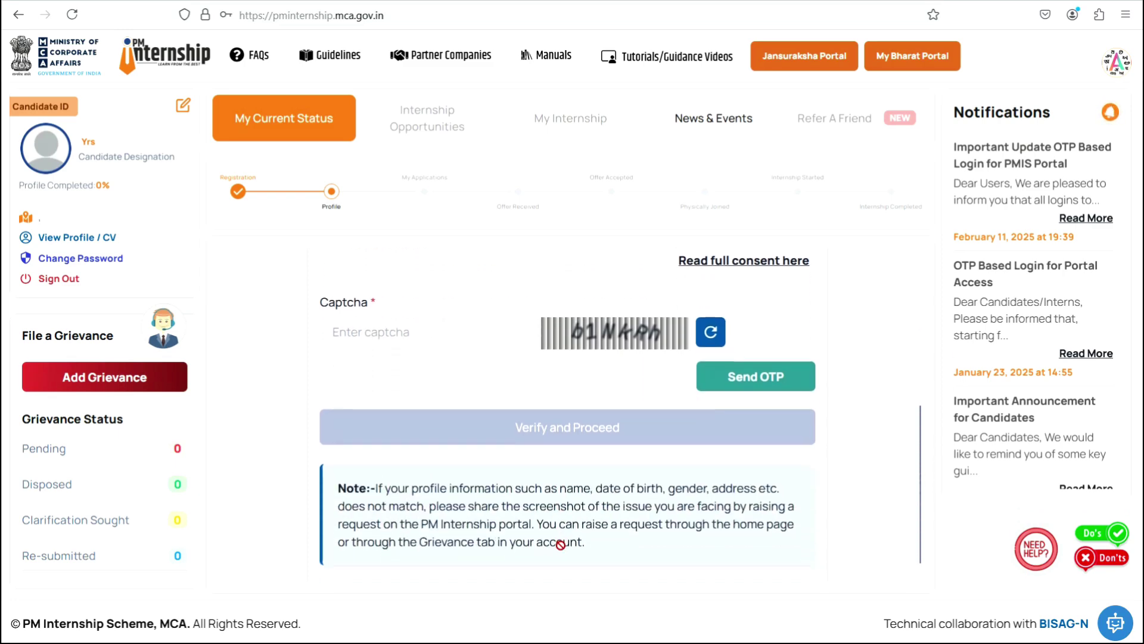
{"action": "scroll", "coordinate": [412, 334], "scroll_direction": "up", "scroll_amount": 2}
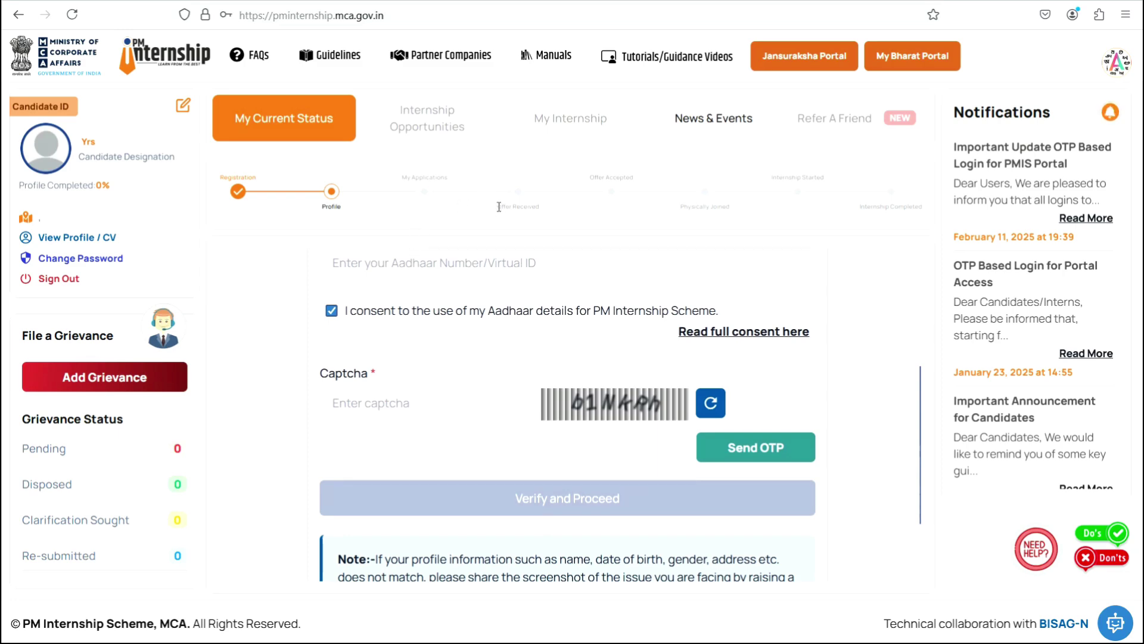
{"action": "scroll", "coordinate": [495, 249], "scroll_direction": "up", "scroll_amount": 3}
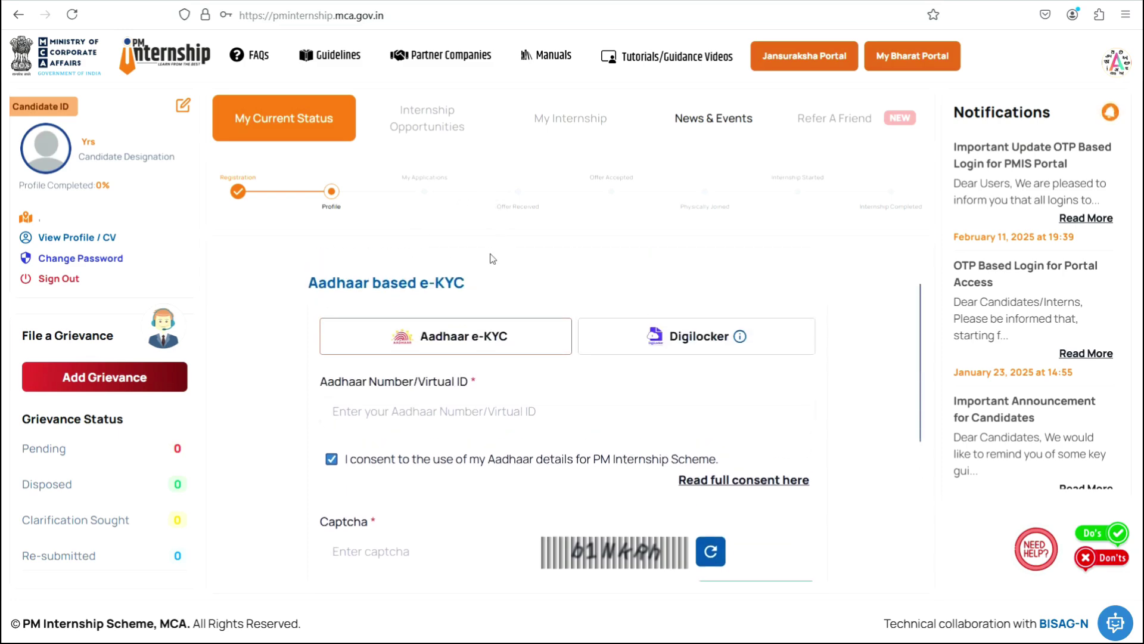
{"action": "scroll", "coordinate": [493, 259], "scroll_direction": "up", "scroll_amount": 1}
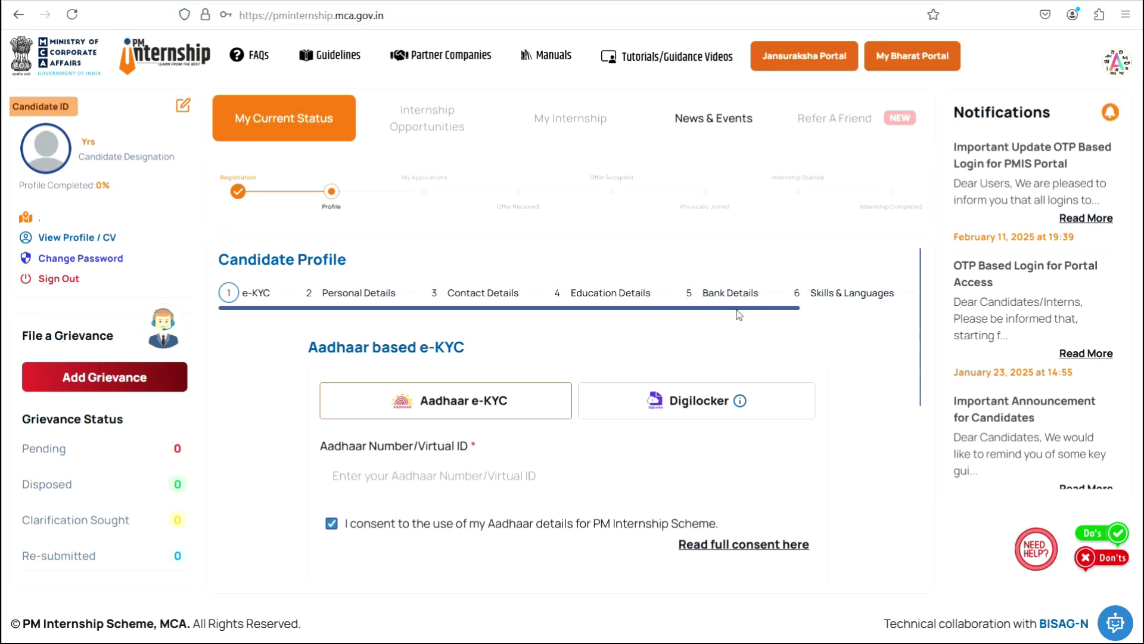
- Examine the seven Candidate Profile stages from e-KYC to Profile Completed, along with the e-KYC verification fields
{"action": "scroll", "coordinate": [853, 298], "scroll_direction": "right", "scroll_amount": 2}
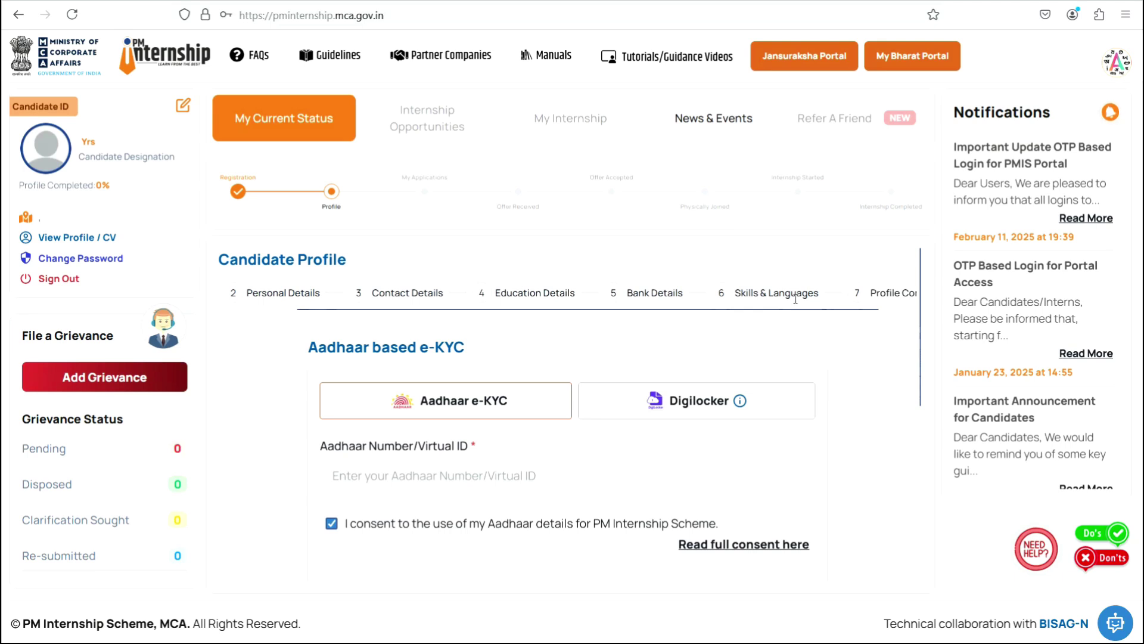
{"action": "scroll", "coordinate": [814, 296], "scroll_direction": "right", "scroll_amount": 1}
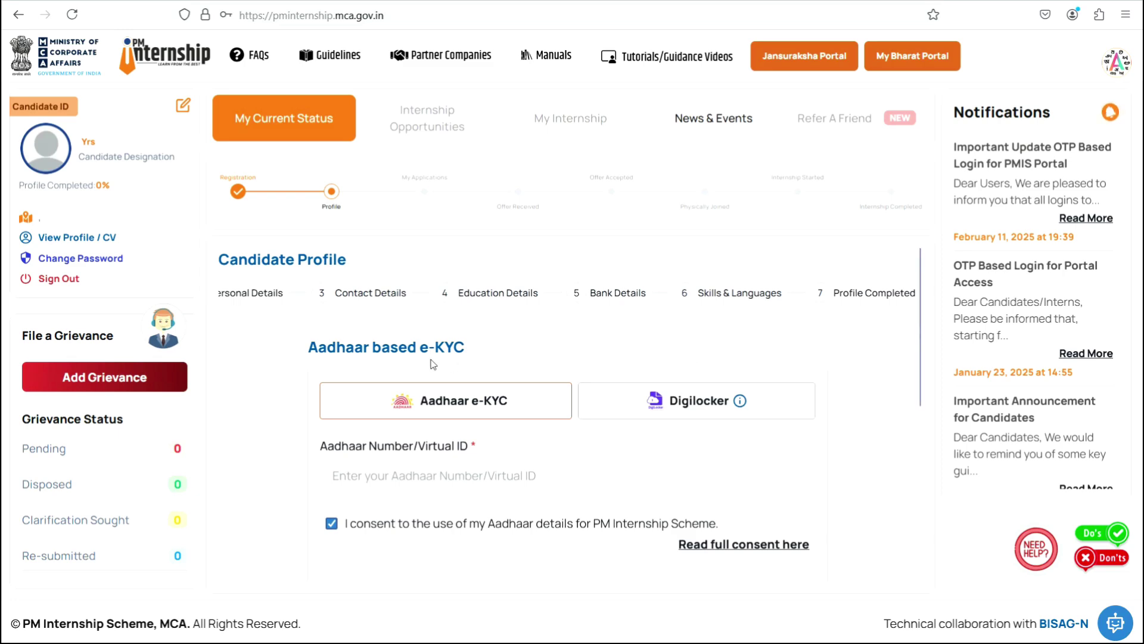
{"action": "scroll", "coordinate": [588, 403], "scroll_direction": "down", "scroll_amount": 4}
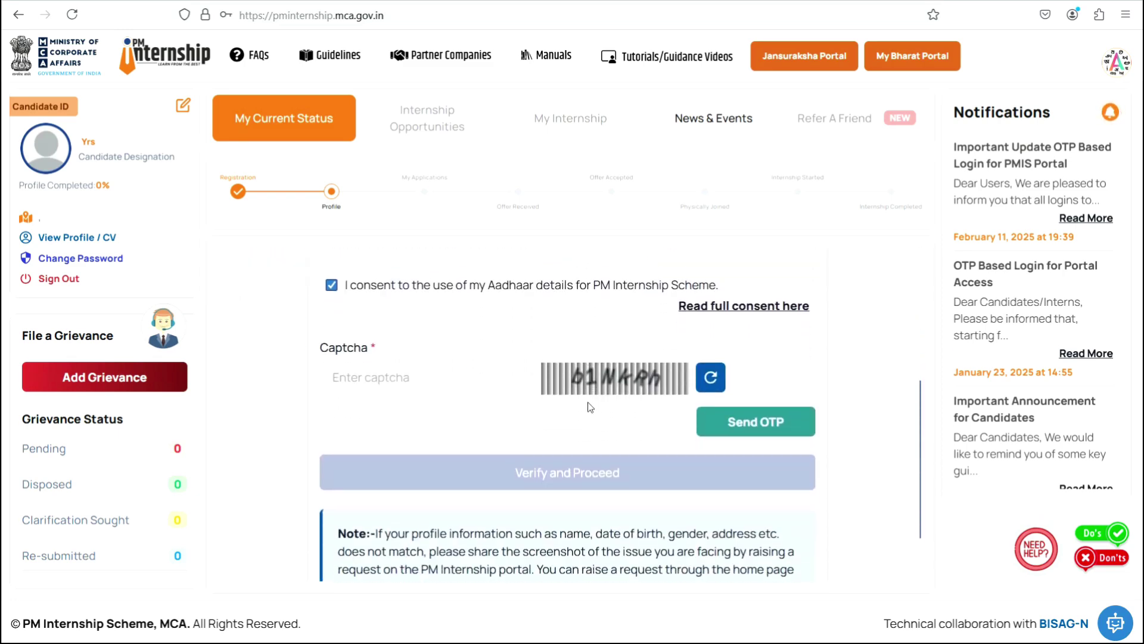
{"action": "scroll", "coordinate": [588, 403], "scroll_direction": "up", "scroll_amount": 3}
{"action": "scroll", "coordinate": [588, 401], "scroll_direction": "up", "scroll_amount": 1}
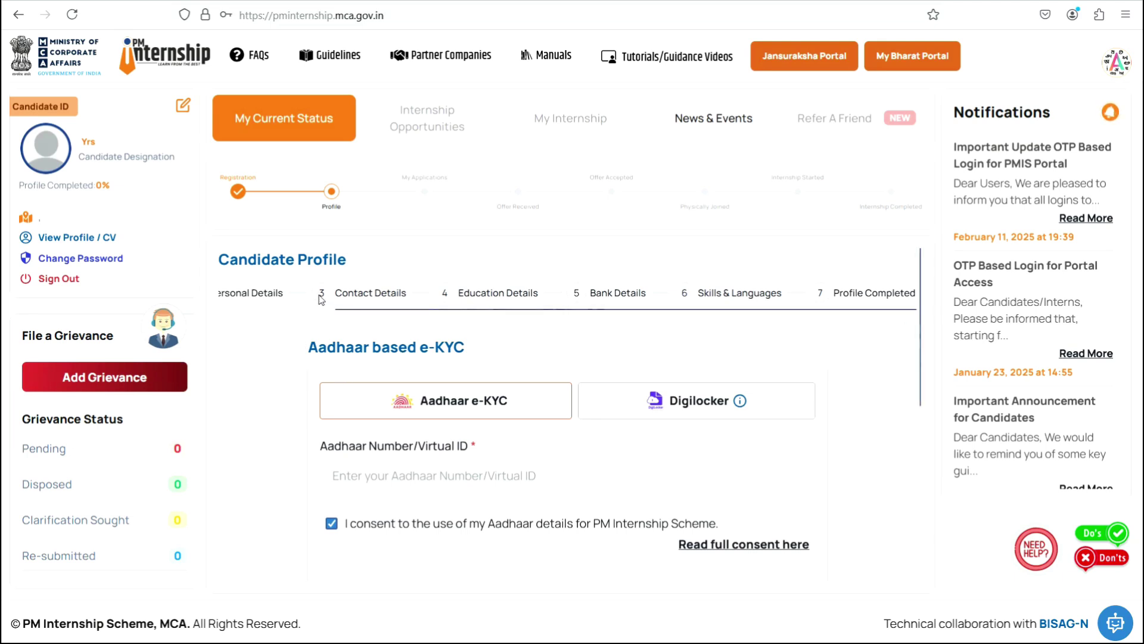
{"action": "scroll", "coordinate": [321, 300], "scroll_direction": "left", "scroll_amount": 3}
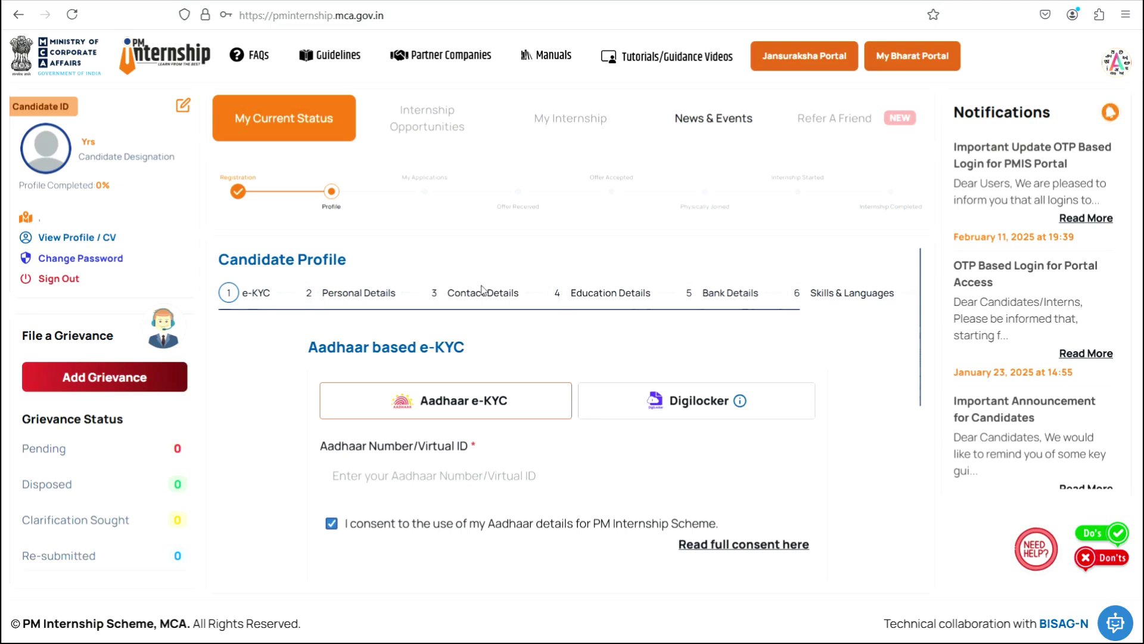
{"action": "scroll", "coordinate": [514, 292], "scroll_direction": "right", "scroll_amount": 3}
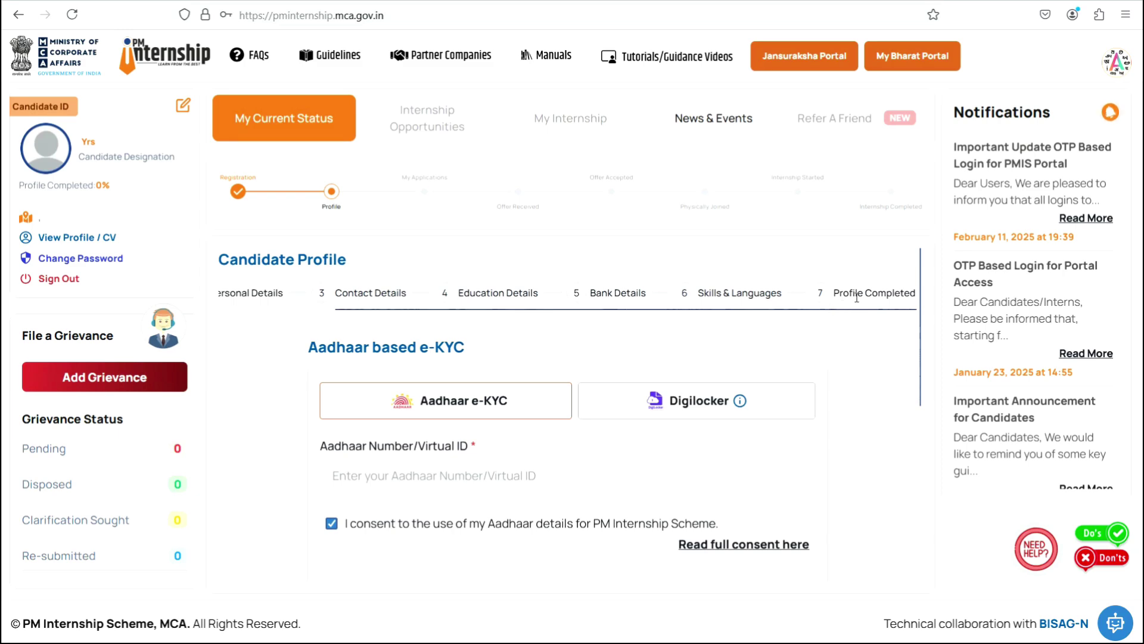
{"action": "scroll", "coordinate": [856, 296], "scroll_direction": "left", "scroll_amount": 1}
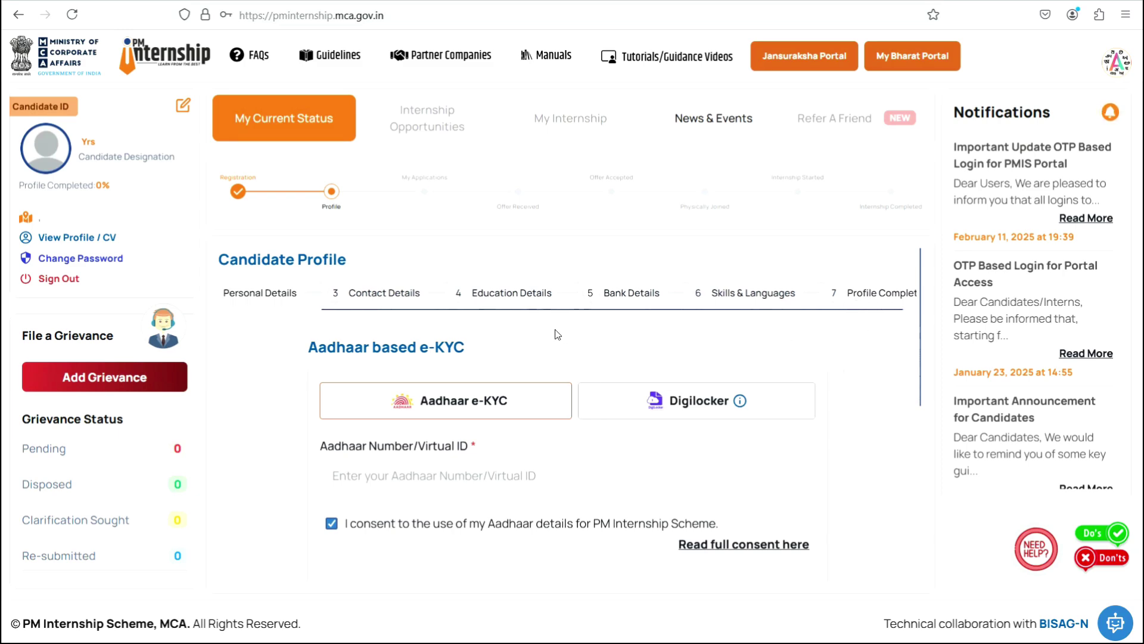
- Enlarge the status tracker to read its stages from Registration and Profile through My Applications and the offer stages
{"action": "scroll", "coordinate": [269, 201], "scroll_direction": "up", "scroll_amount": 5}
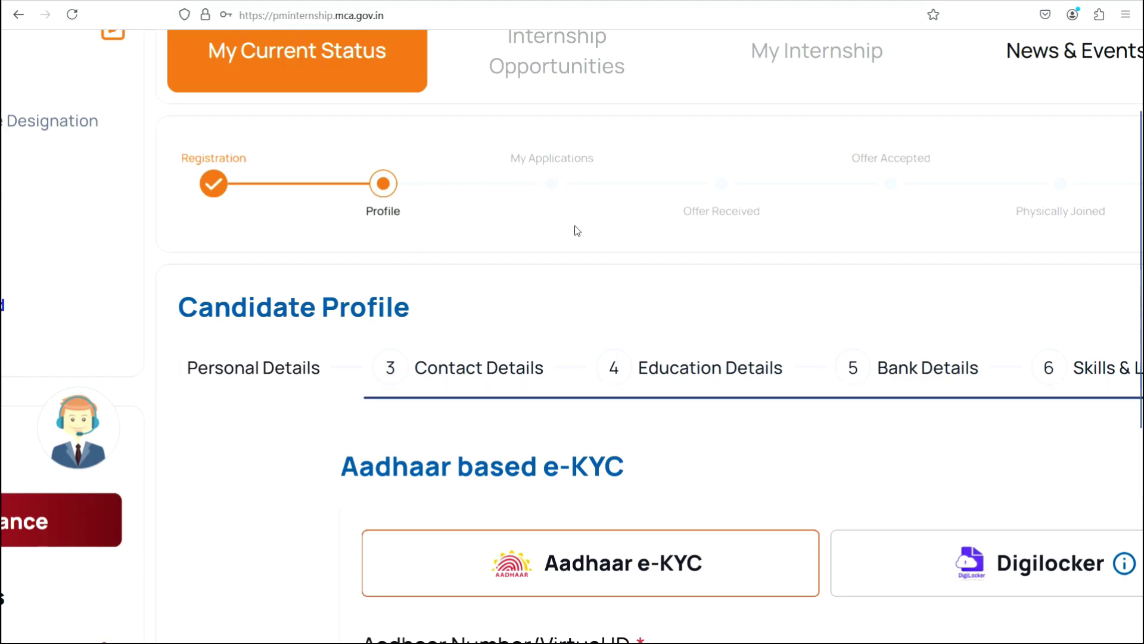
{"action": "scroll", "coordinate": [566, 181], "scroll_direction": "down", "scroll_amount": 3}
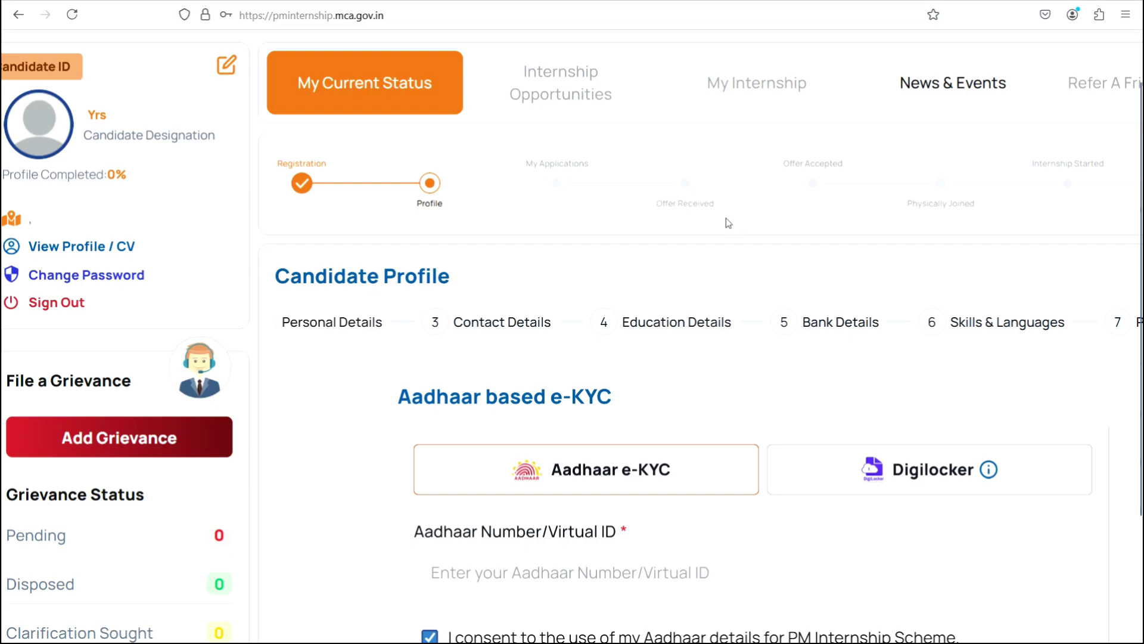
{"action": "scroll", "coordinate": [543, 98], "scroll_direction": "down", "scroll_amount": 2}
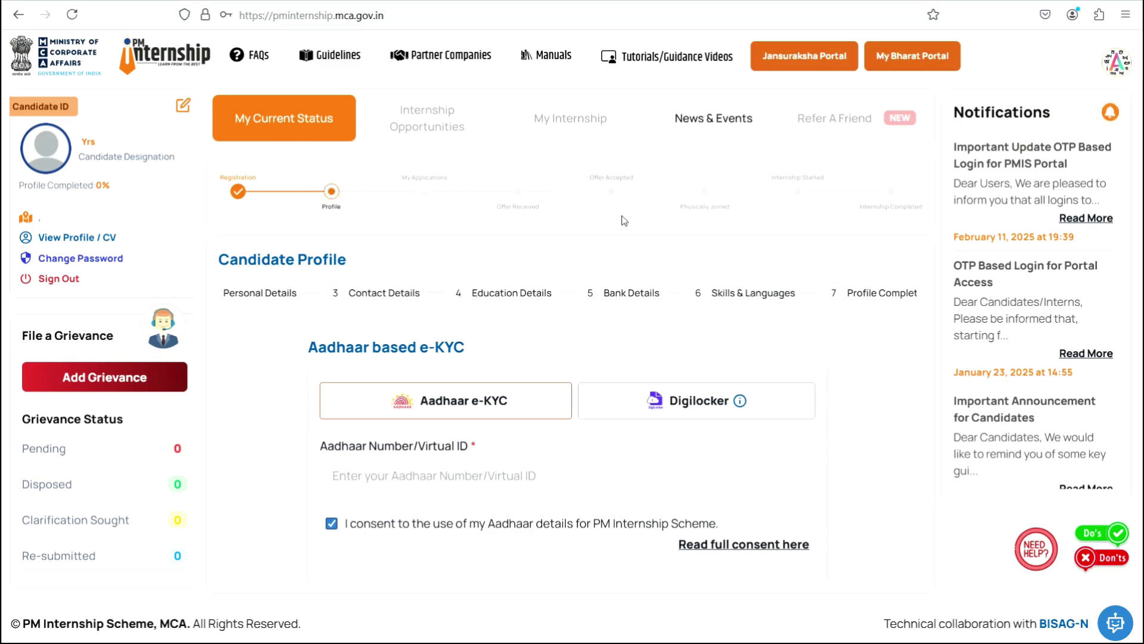
{"action": "scroll", "coordinate": [621, 215], "scroll_direction": "up", "scroll_amount": 3}
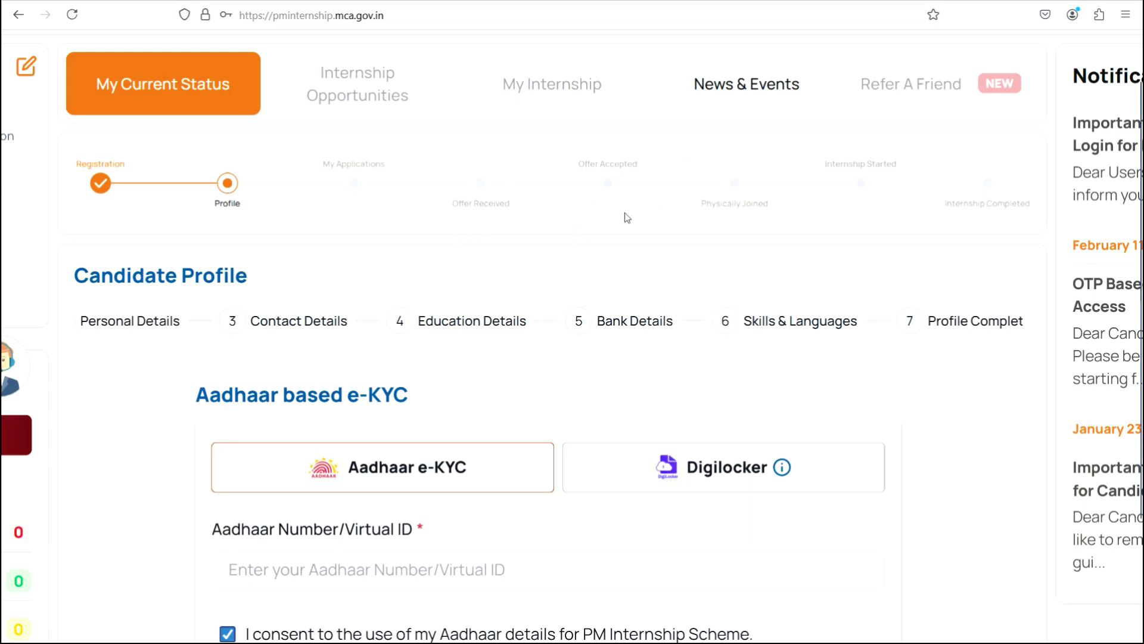
{"action": "key", "text": "ctrl+minus"}
{"action": "key", "text": "ctrl+minus"}
{"action": "key", "text": "ctrl+minus"}
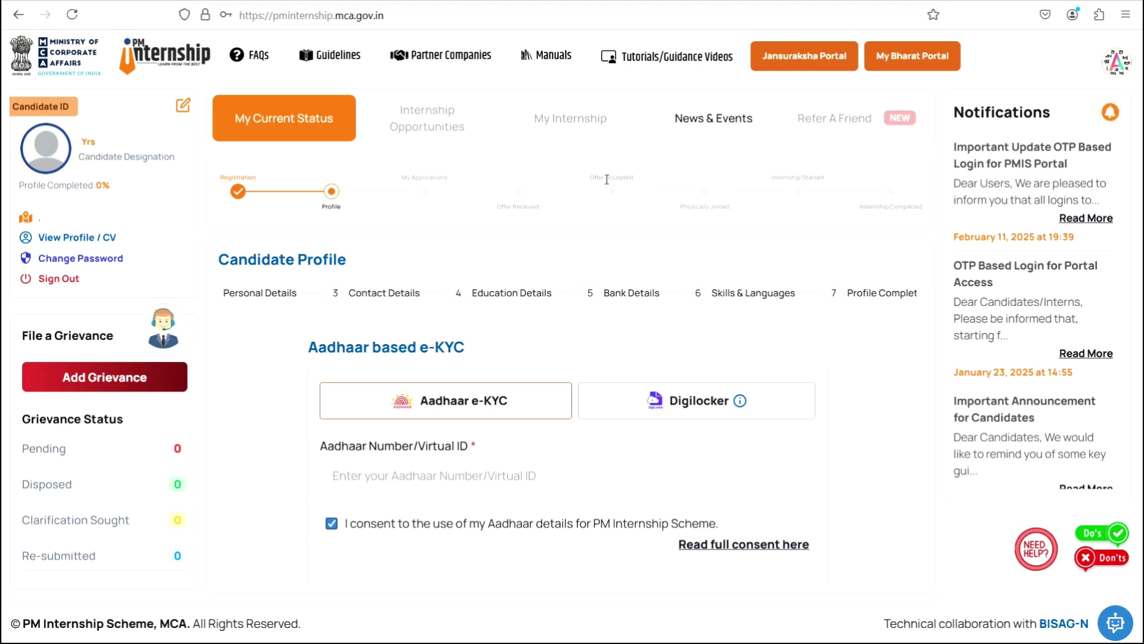
- Enlarge the status tracker and highlight the Physically Joined, Internship Started and Internship Completed stages in turn
{"action": "mouse_move", "coordinate": [595, 148]}
{"action": "scroll", "coordinate": [824, 205], "scroll_direction": "up", "scroll_amount": 5}
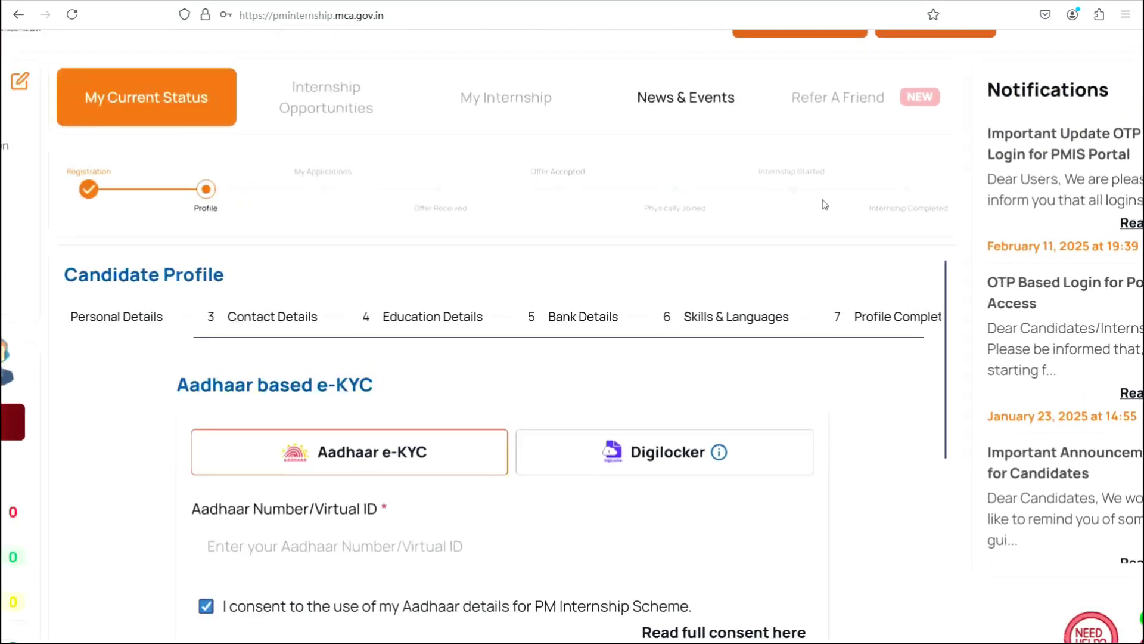
{"action": "scroll", "coordinate": [789, 167], "scroll_direction": "up", "scroll_amount": 3}
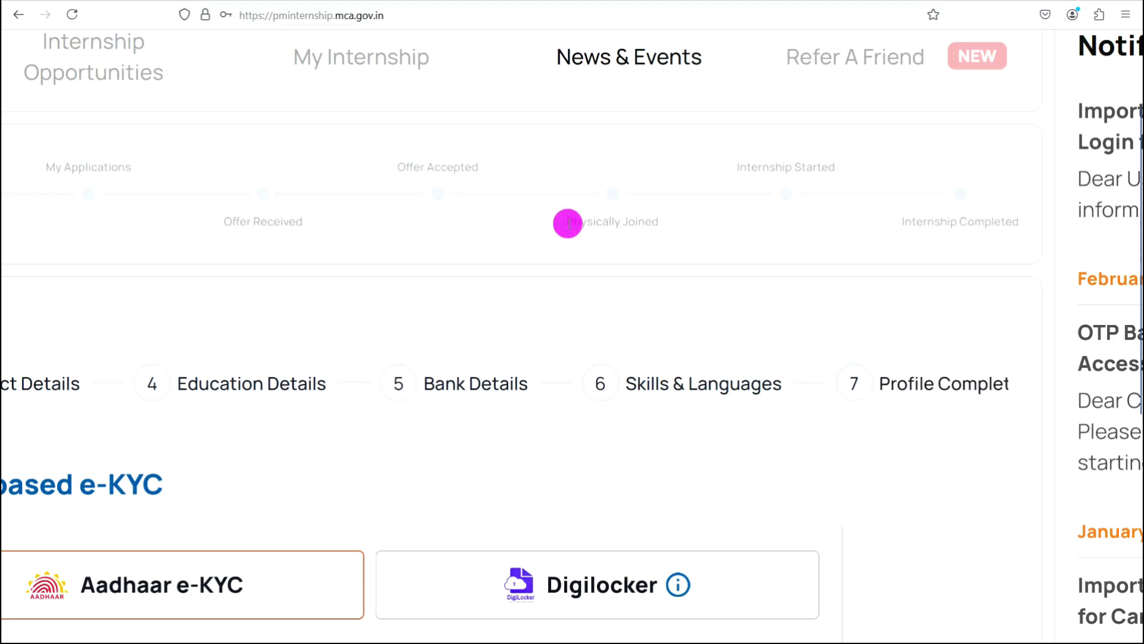
{"action": "left_click_drag", "start_coordinate": [567, 223], "coordinate": [672, 222]}
{"action": "left_click_drag", "start_coordinate": [746, 163], "coordinate": [846, 166]}
{"action": "left_click_drag", "start_coordinate": [905, 226], "coordinate": [1014, 217]}
{"action": "scroll", "coordinate": [1014, 217], "scroll_direction": "down", "scroll_amount": 5}
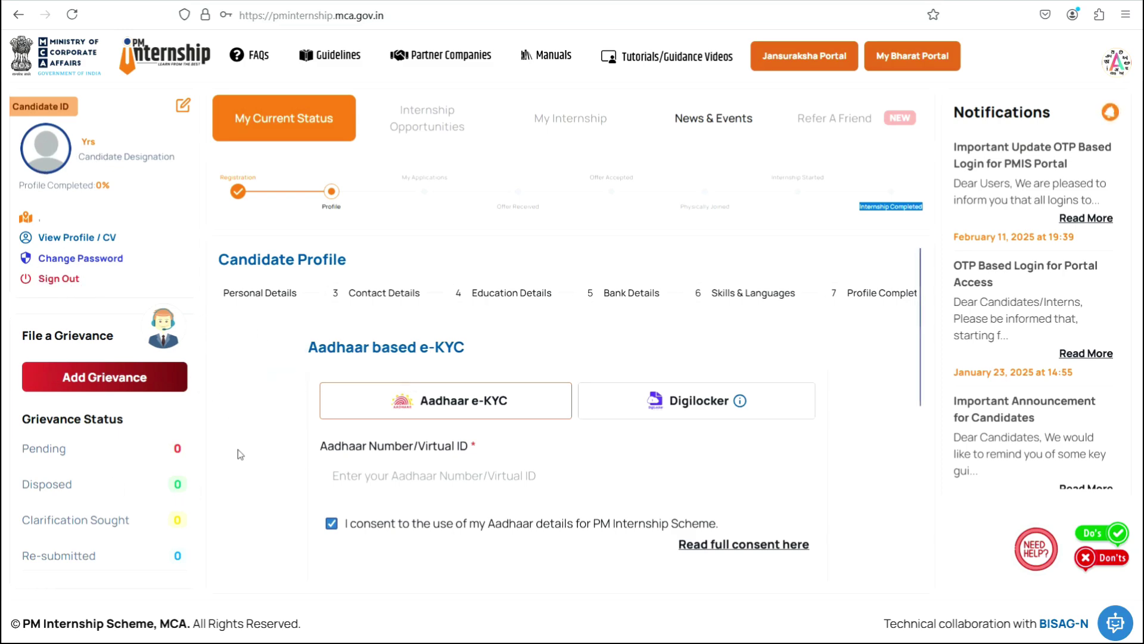
{"action": "scroll", "coordinate": [239, 453], "scroll_direction": "down", "scroll_amount": 5}
{"action": "scroll", "coordinate": [238, 453], "scroll_direction": "up", "scroll_amount": 5}
{"action": "left_click", "coordinate": [466, 250]}
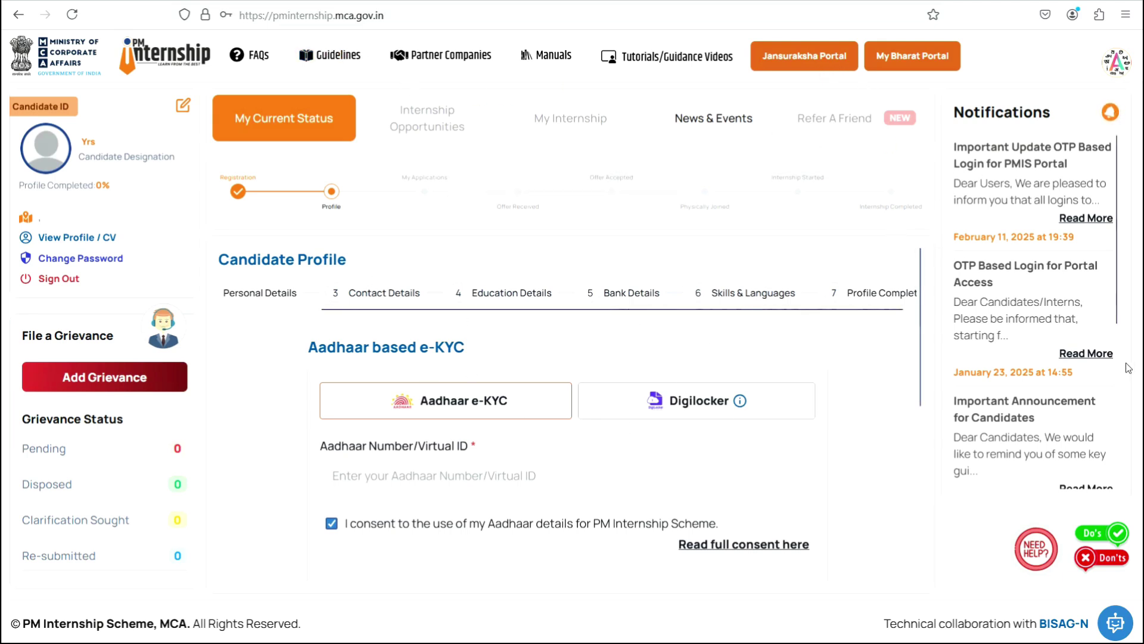
- Open the list of available portal languages and look through the Aadhaar e-KYC form down to its note about mismatched details
{"action": "left_click", "coordinate": [1117, 61]}
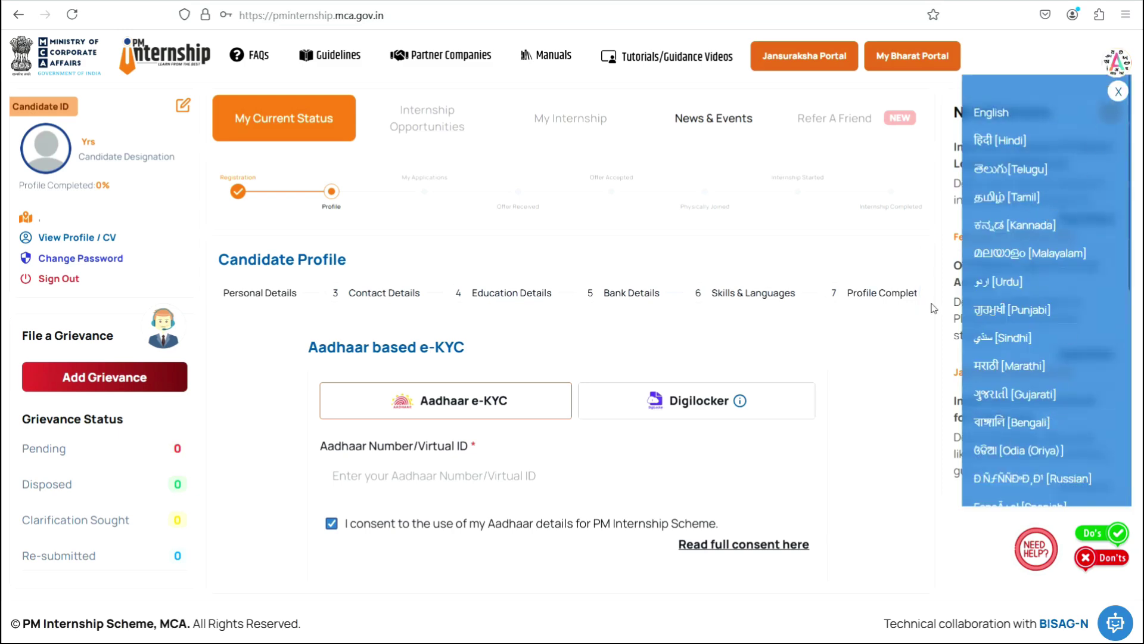
{"action": "scroll", "coordinate": [712, 497], "scroll_direction": "down", "scroll_amount": 3}
{"action": "scroll", "coordinate": [713, 496], "scroll_direction": "down", "scroll_amount": 2}
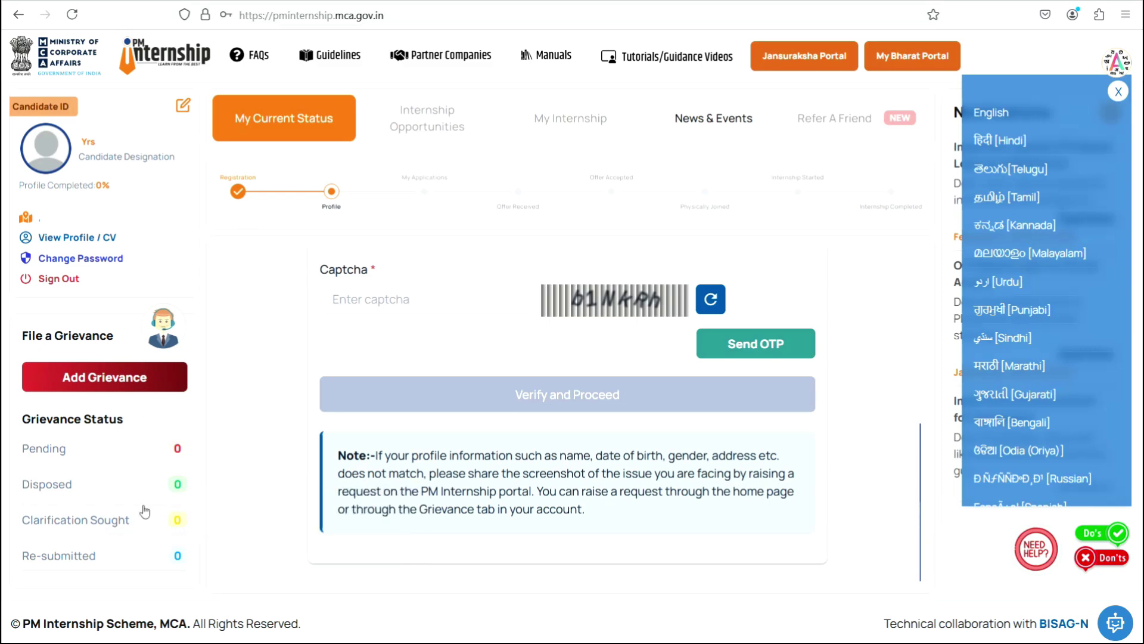
{"action": "scroll", "coordinate": [277, 317], "scroll_direction": "up", "scroll_amount": 1}
{"action": "scroll", "coordinate": [277, 317], "scroll_direction": "up", "scroll_amount": 5}
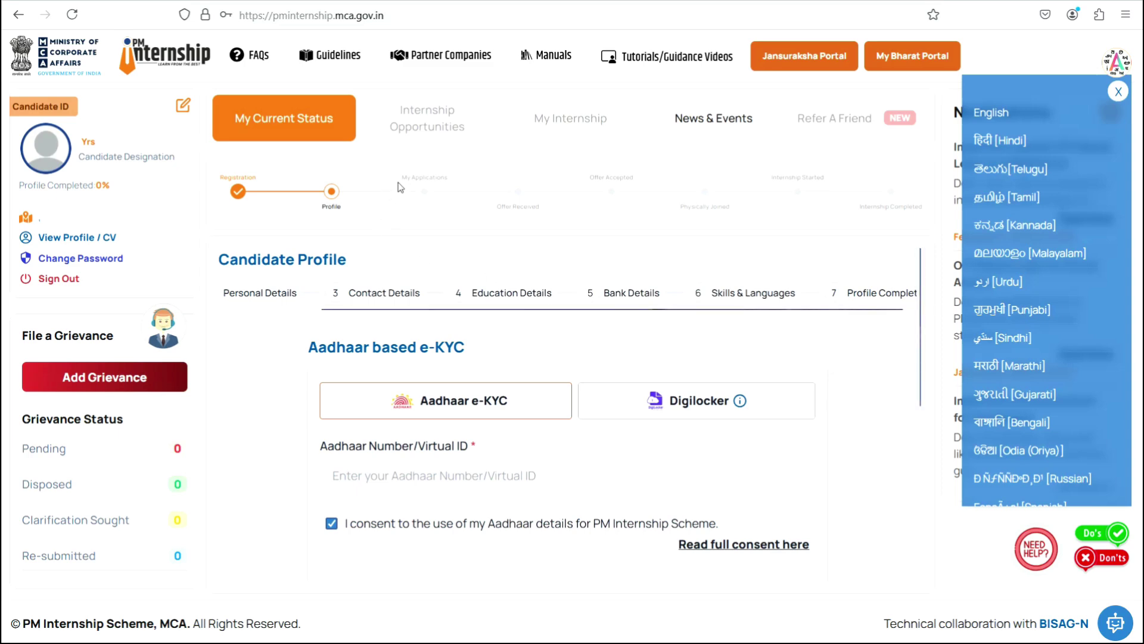
{"action": "mouse_move", "coordinate": [433, 107]}
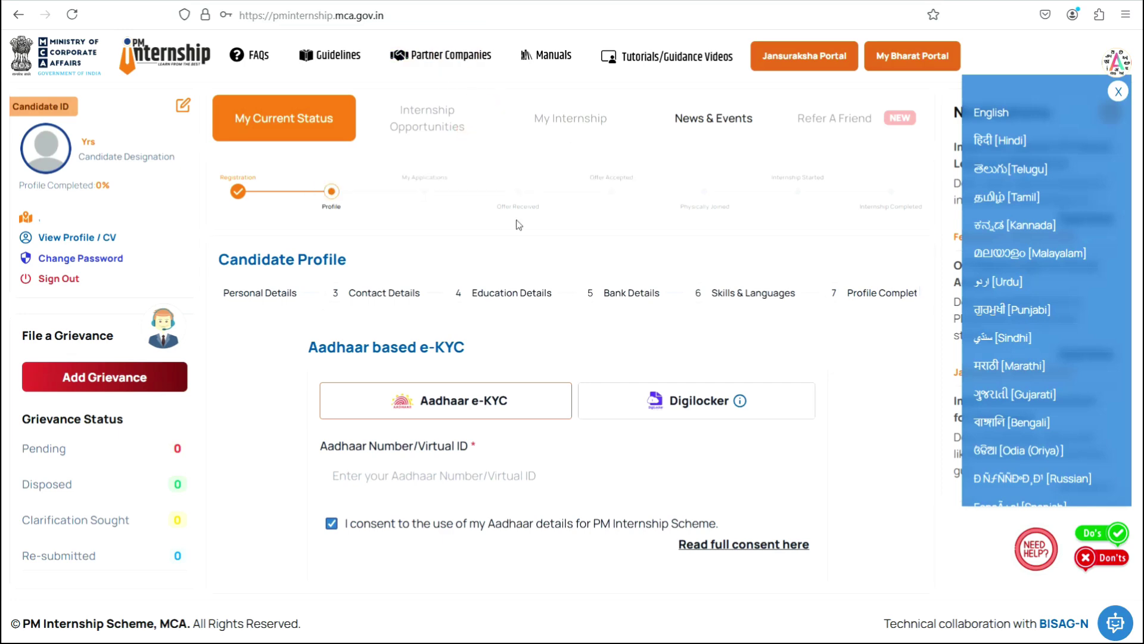
{"action": "scroll", "coordinate": [850, 349], "scroll_direction": "down", "scroll_amount": 2}
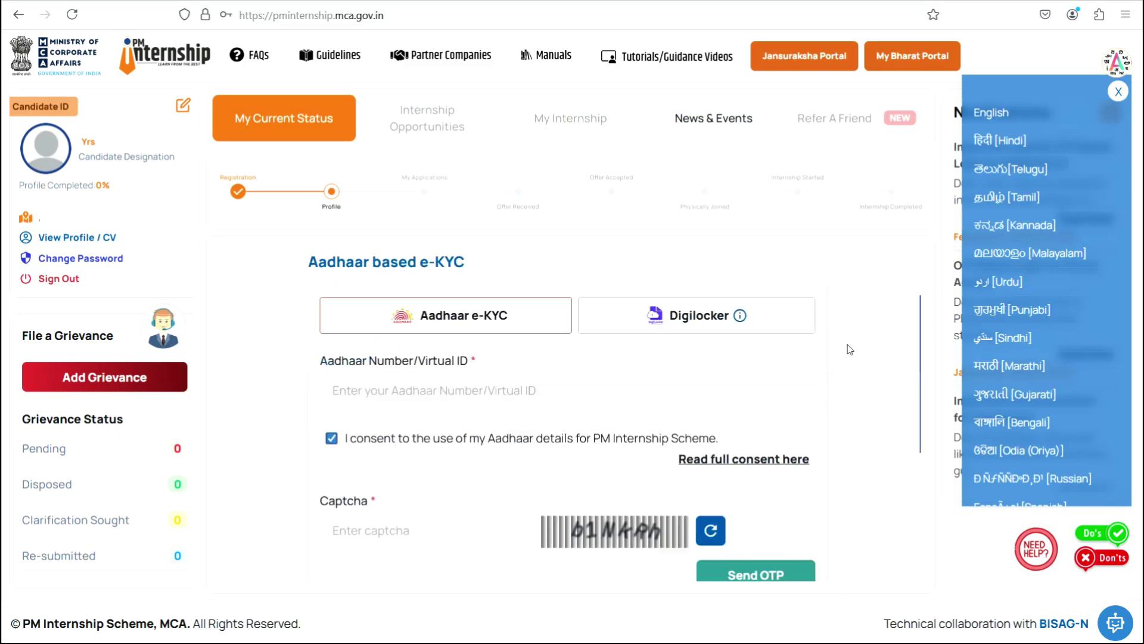
{"action": "scroll", "coordinate": [847, 348], "scroll_direction": "down", "scroll_amount": 4}
{"action": "scroll", "coordinate": [847, 348], "scroll_direction": "up", "scroll_amount": 5}
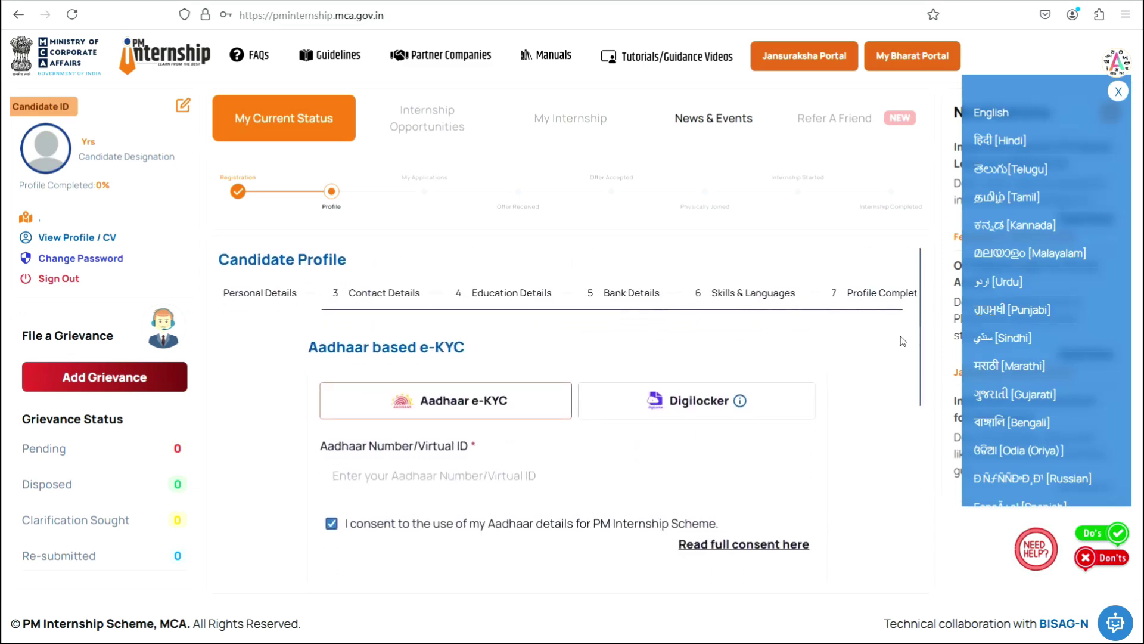